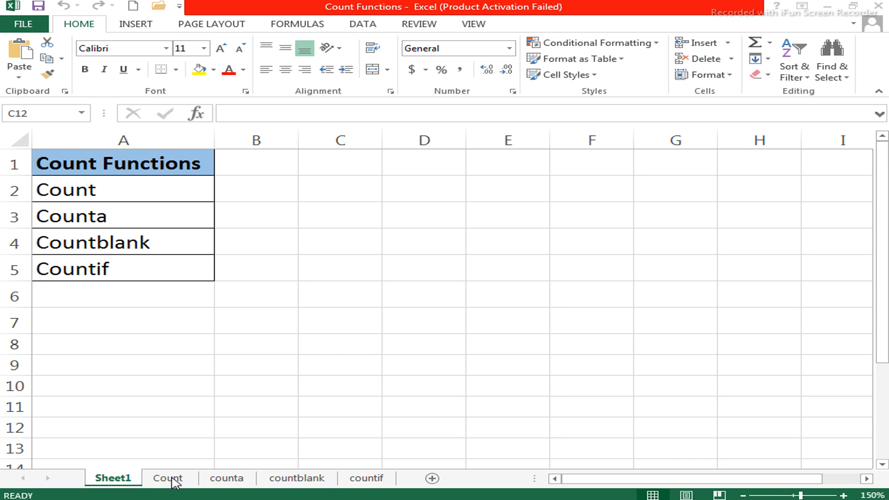
Open the Count sheet and examine the different types of sample data in cells A2 to A6
click(171, 479)
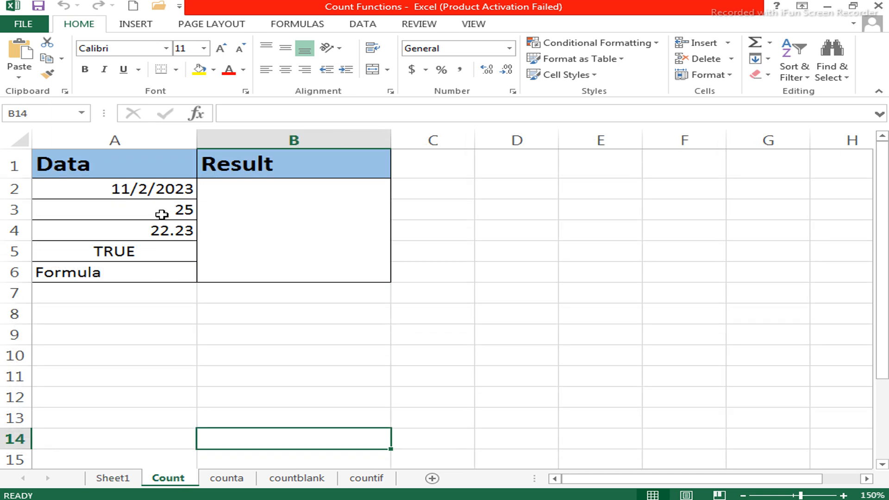
click(125, 188)
click(143, 212)
click(151, 231)
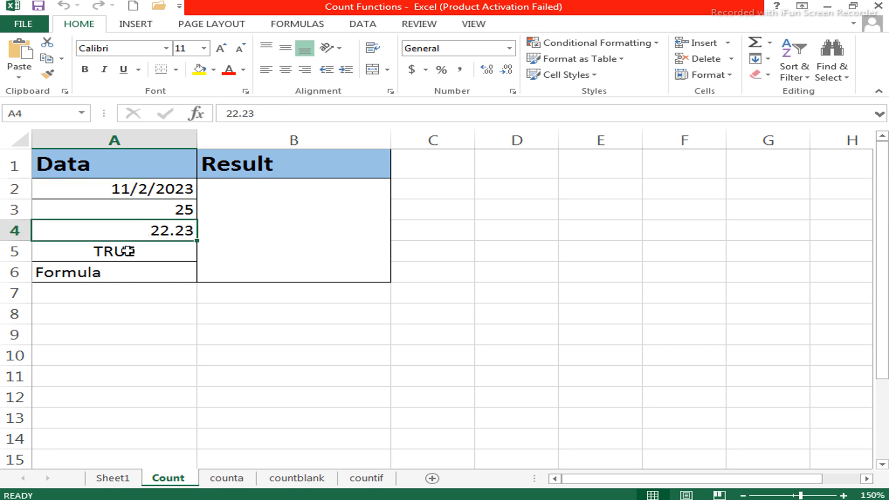
click(124, 251)
click(114, 278)
click(131, 277)
Enter the formula =COUNT(A2:A6) in the merged Result cell B2 of the Count sheet
click(230, 199)
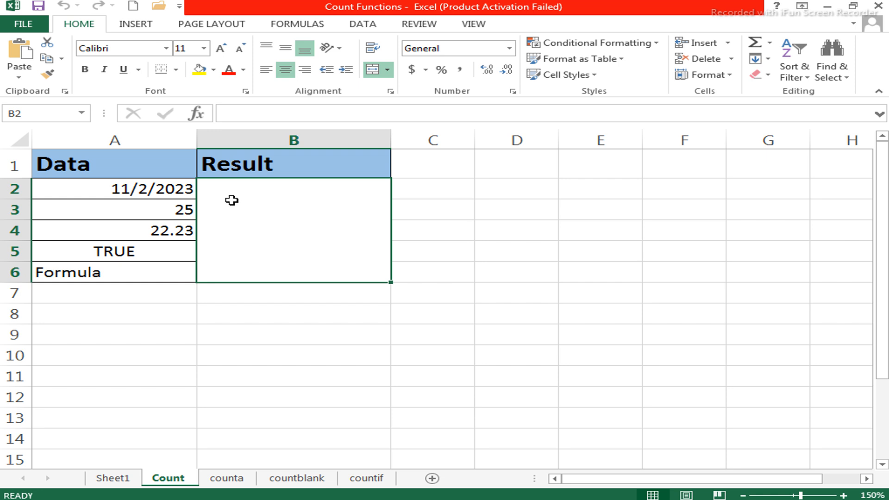
text(=)
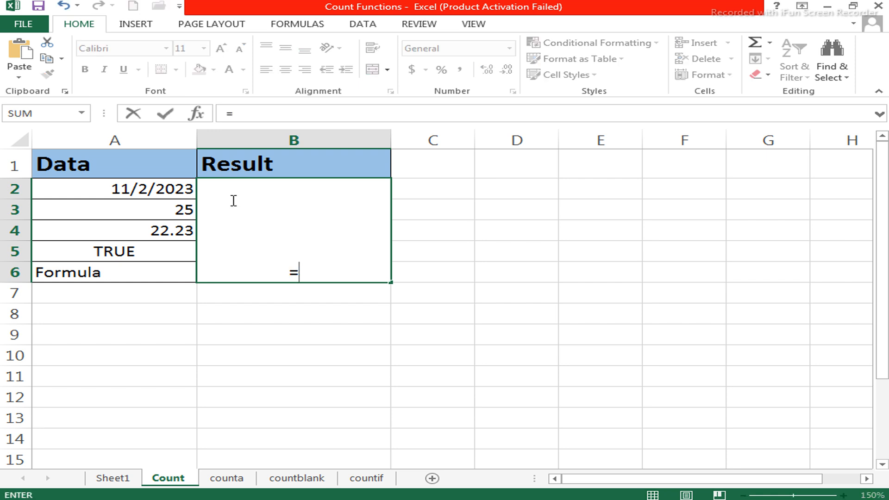
text(count)
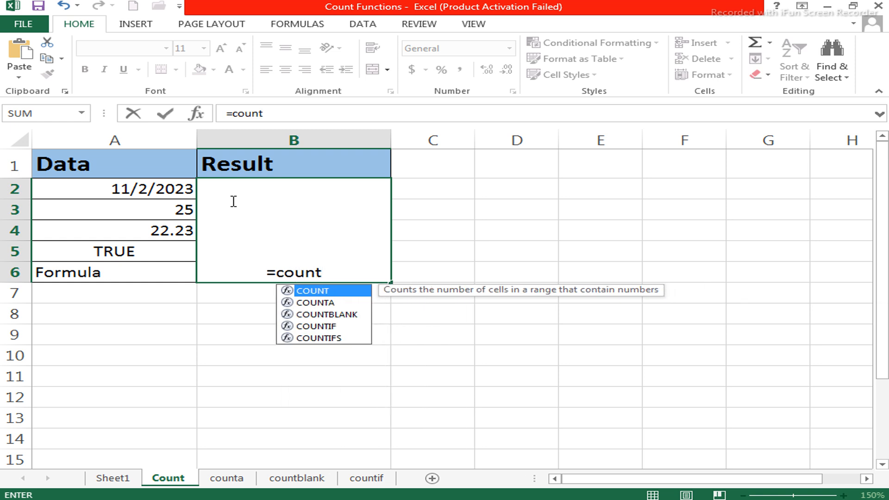
key(Tab)
drag(139, 191, 139, 273)
text())
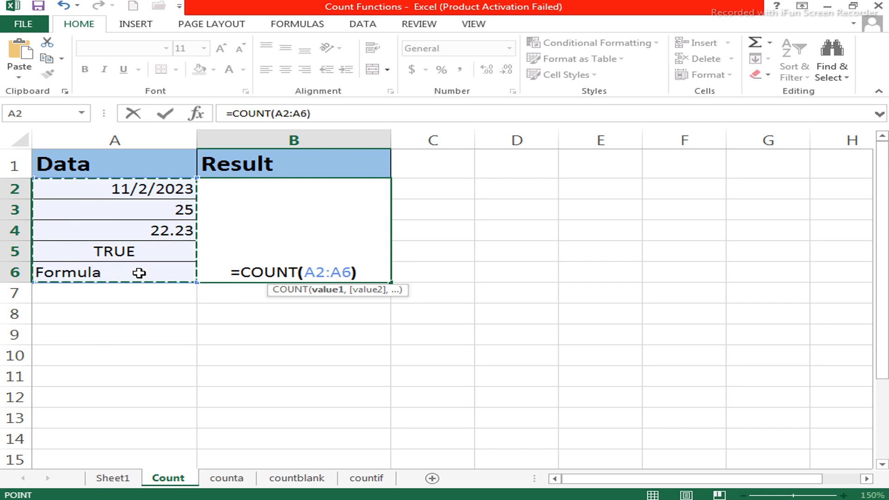
key(Return)
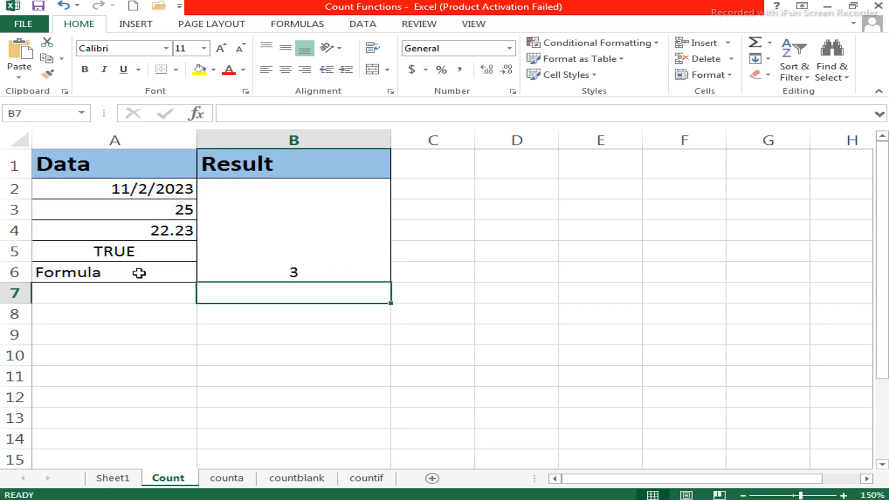
Middle-align the COUNT result vertically in its merged cell and enlarge its font by five size increments
click(294, 272)
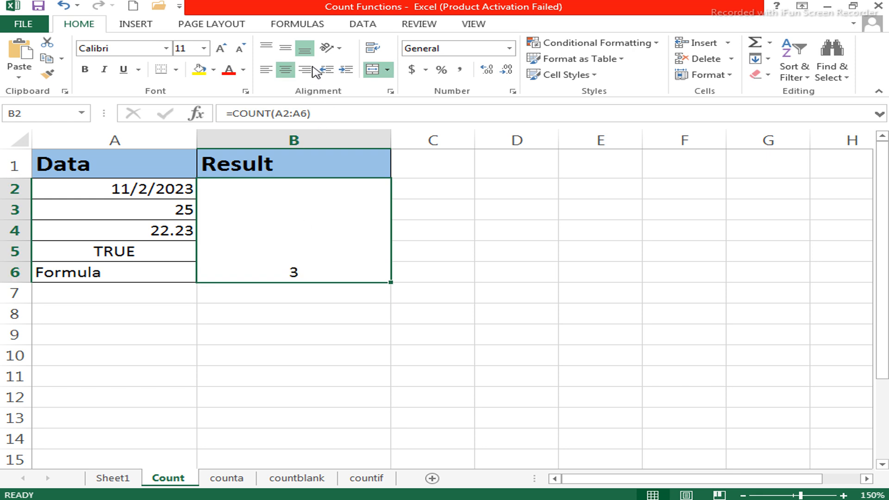
click(286, 50)
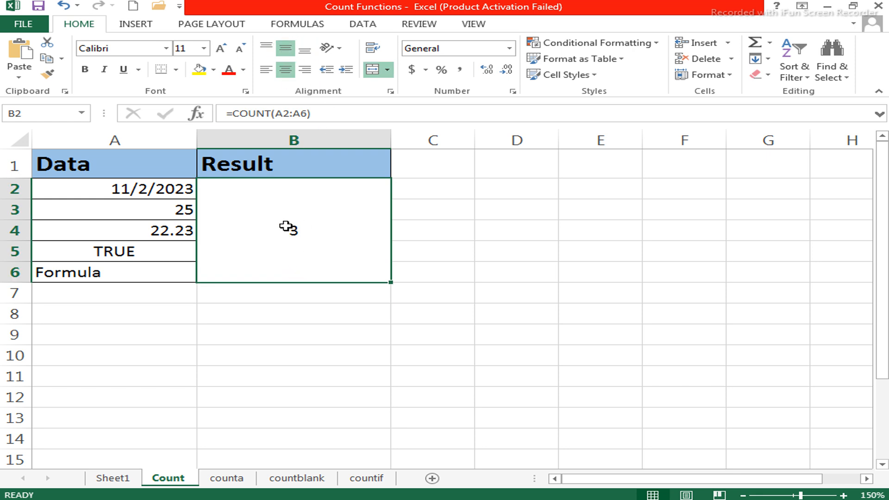
click(222, 49)
click(222, 49)
click(222, 49)
click(222, 49)
click(222, 49)
click(451, 258)
Compare the COUNT result with the date and numbers in cells A2 to A4
click(317, 223)
drag(175, 189, 177, 227)
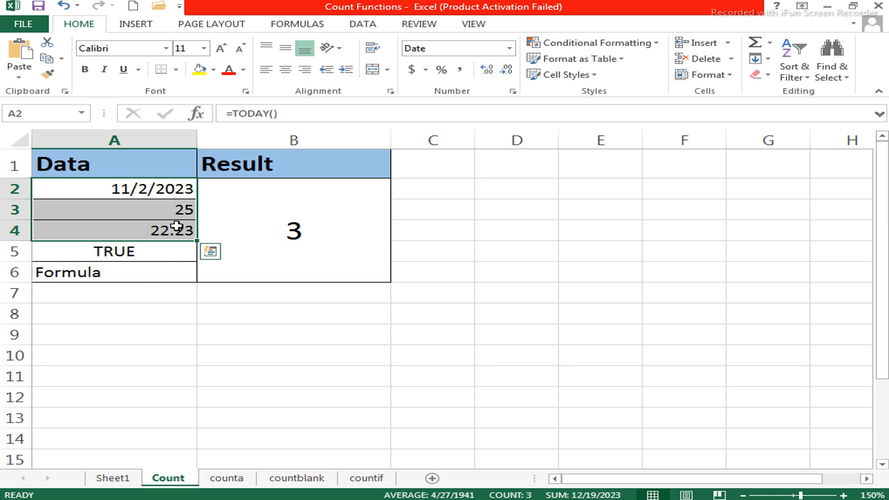
click(282, 334)
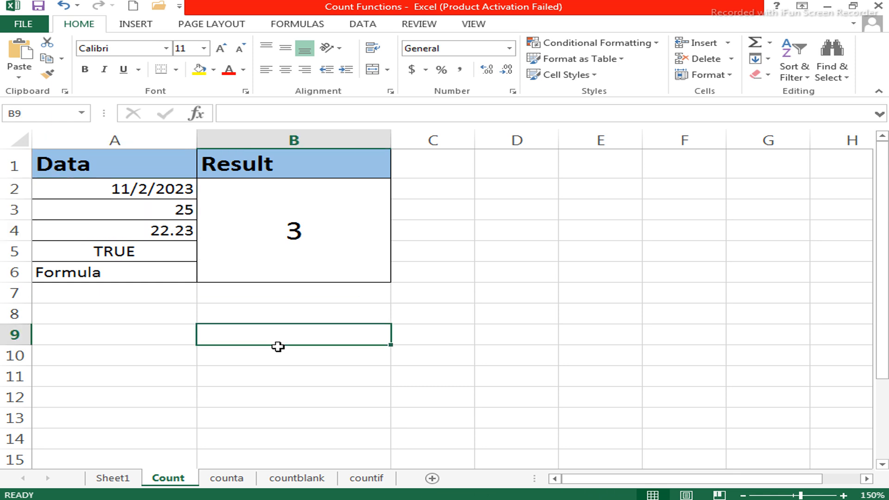
Open the counta sheet and vertically middle-align its merged Result cell B2
click(230, 476)
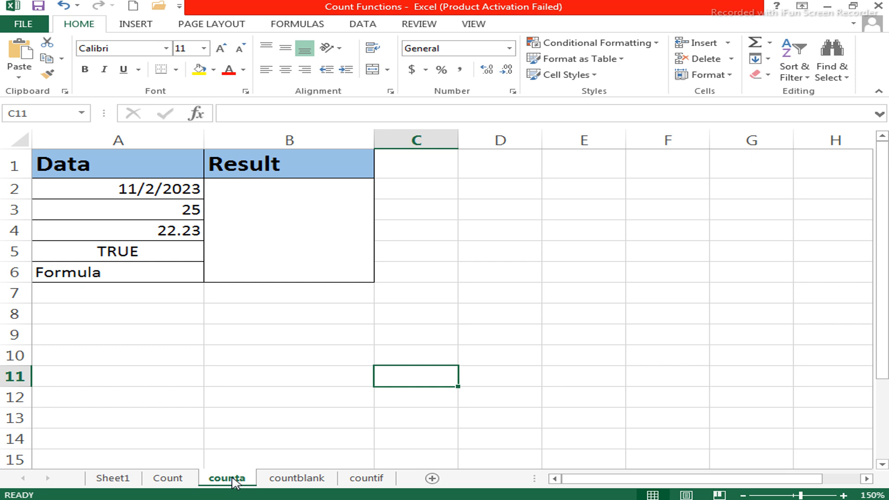
click(278, 197)
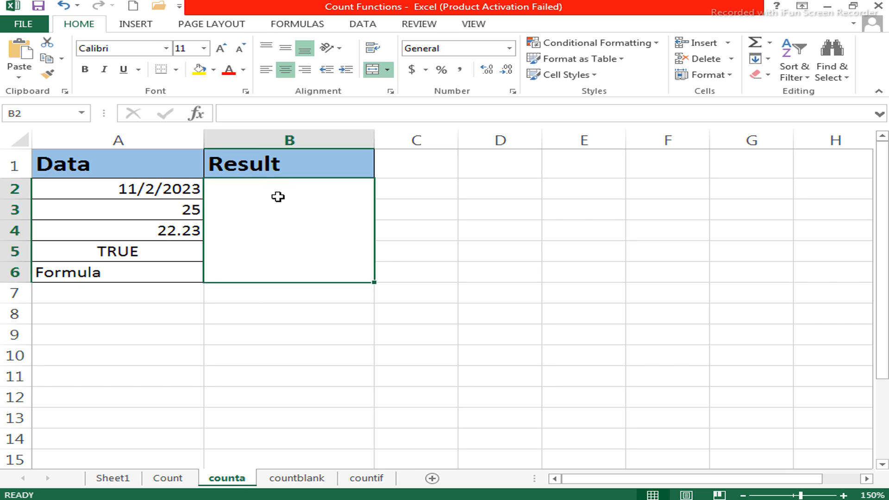
click(285, 48)
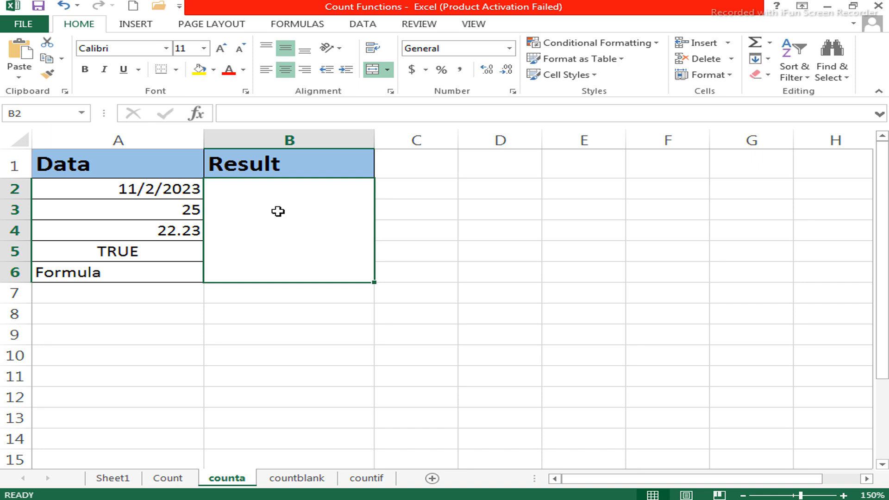
Enter the formula =COUNTA(A2:A6) in the merged Result cell B2 of the counta sheet
text(=c)
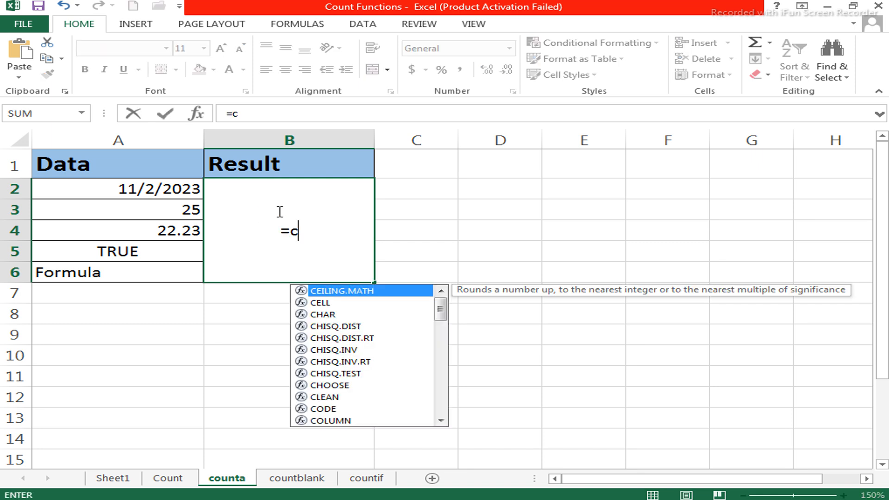
text(ou)
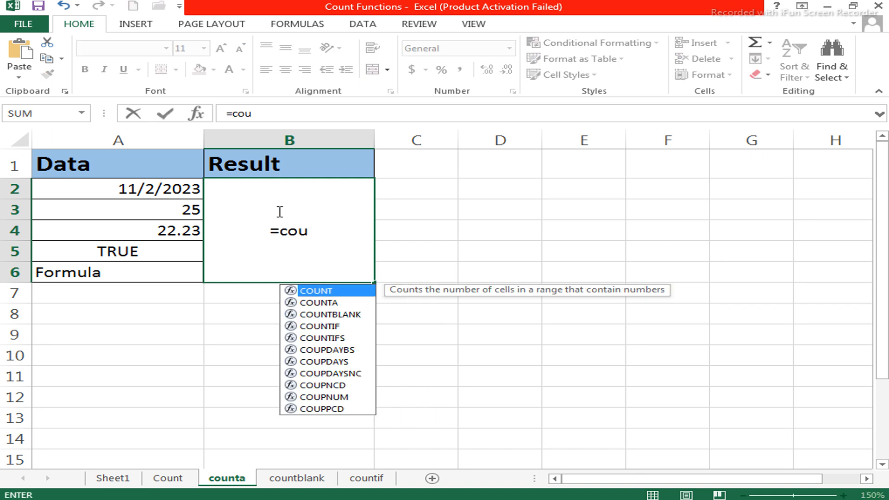
text(t)
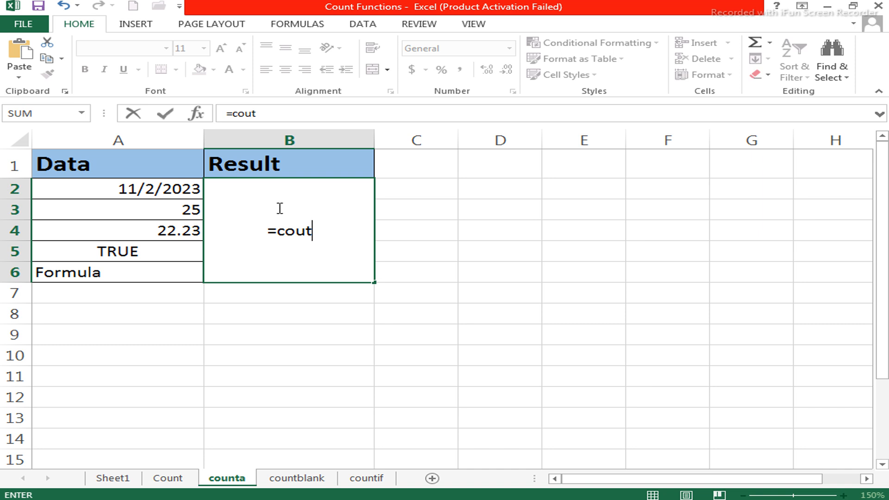
key(BackSpace)
text(nt)
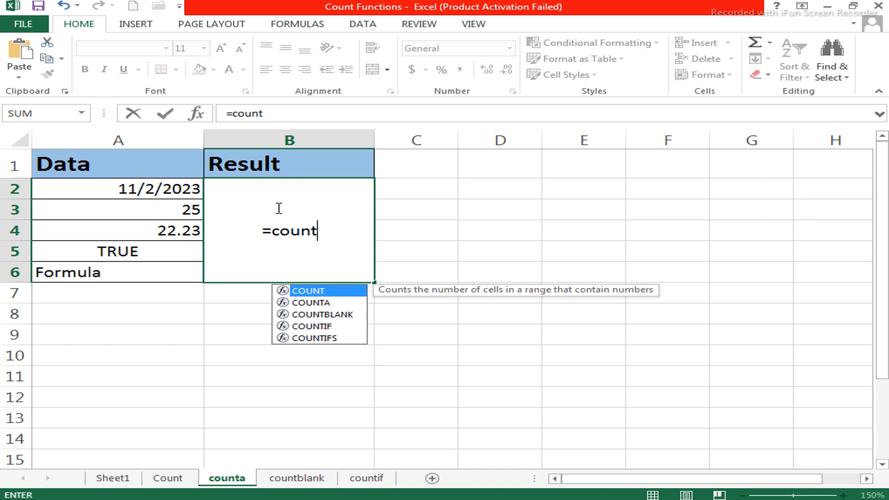
text(a)
key(Tab)
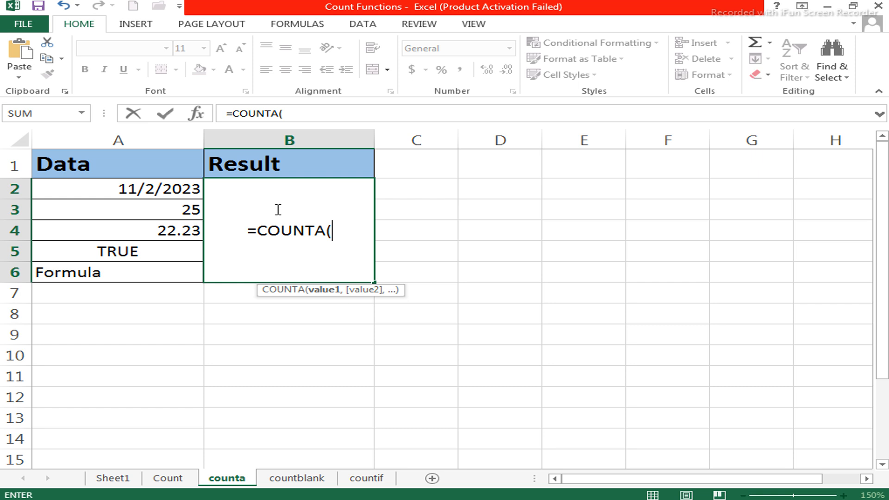
drag(162, 190, 168, 263)
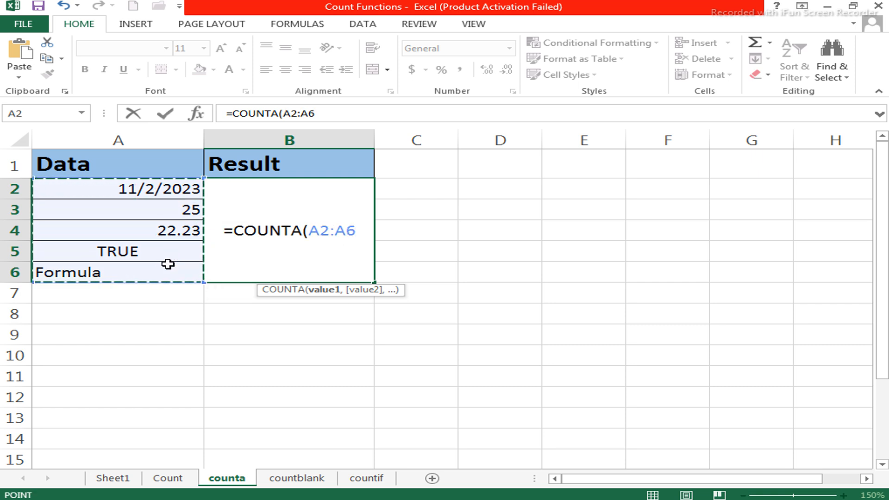
text())
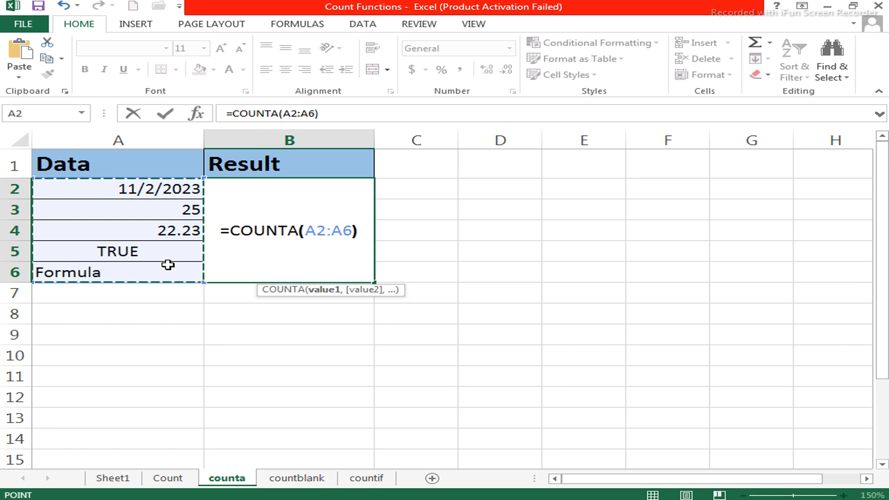
key(Return)
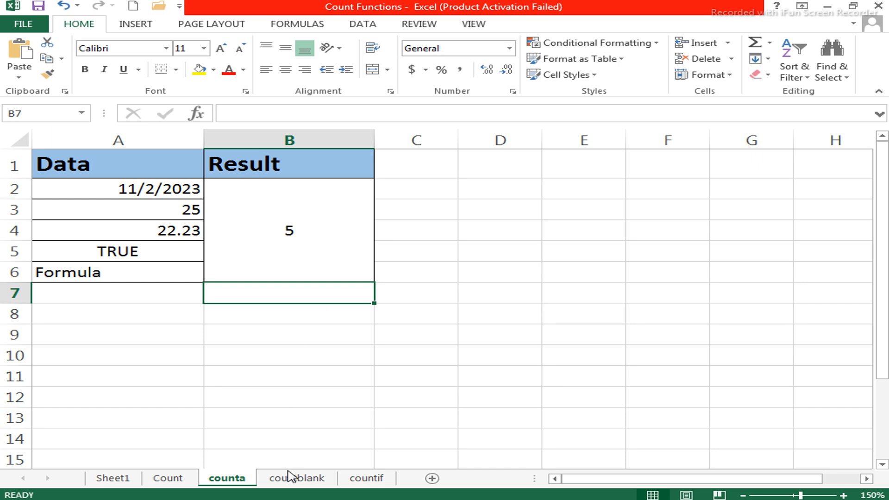
Open the countblank sheet and vertically middle-align its merged Results cell C2
click(302, 481)
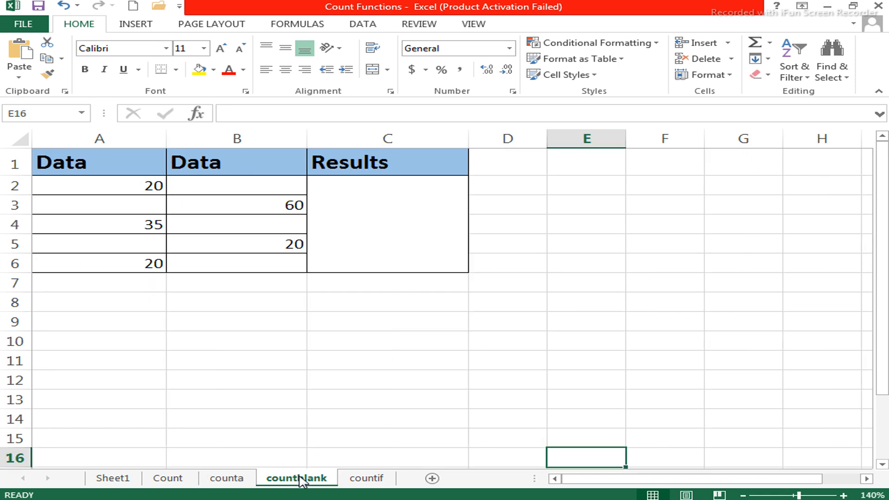
click(298, 440)
click(381, 237)
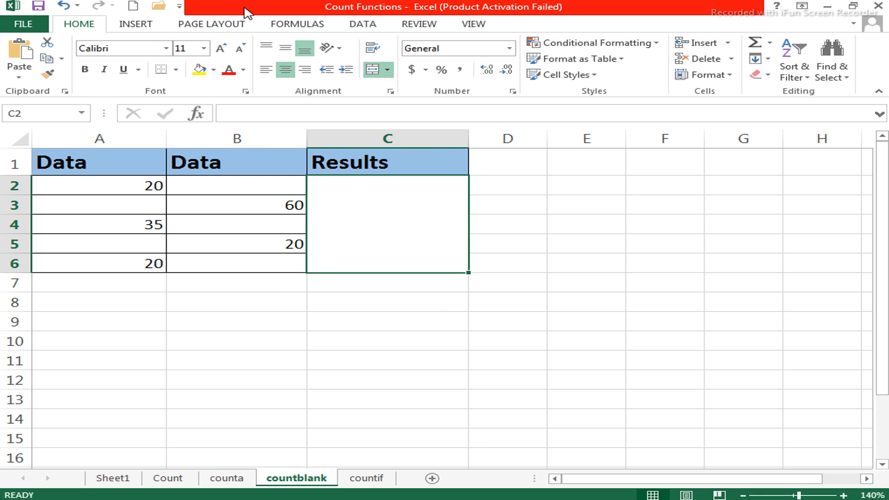
click(286, 48)
Enter the formula =COUNTBLANK(A2:B6) in the merged Results cell C2 of the countblank sheet
double_click(401, 217)
text(=count)
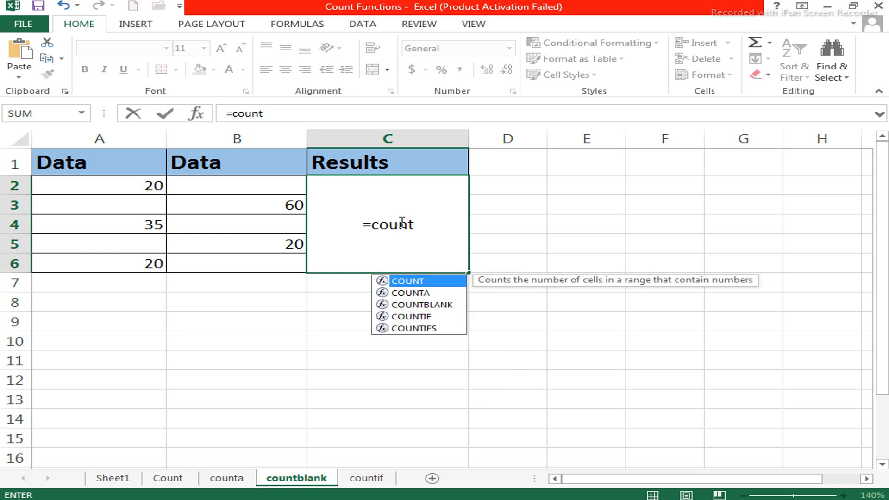
click(436, 307)
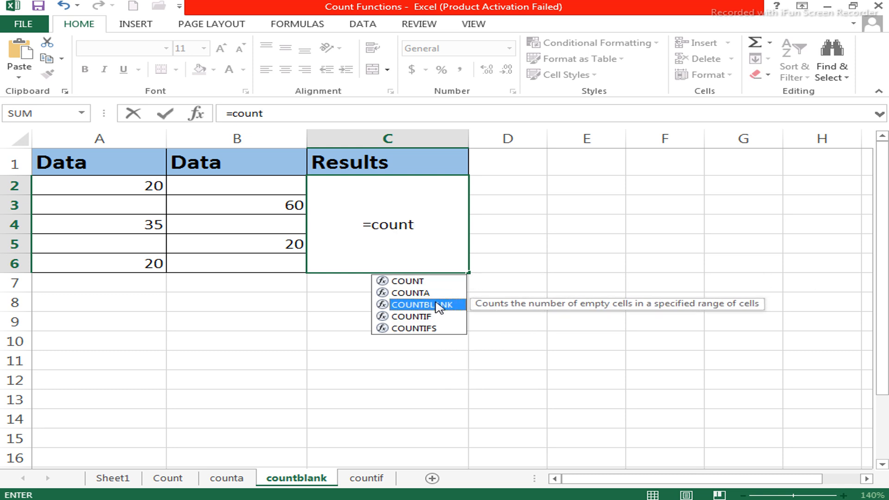
double_click(436, 306)
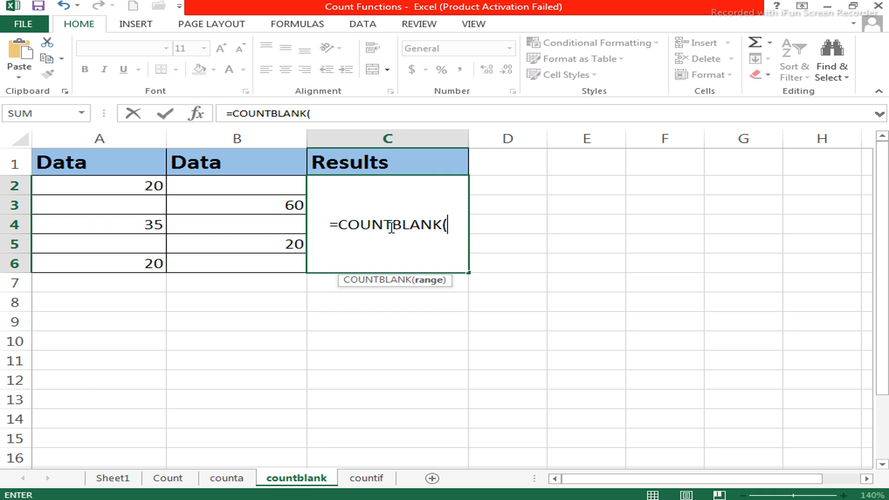
drag(123, 185, 280, 262)
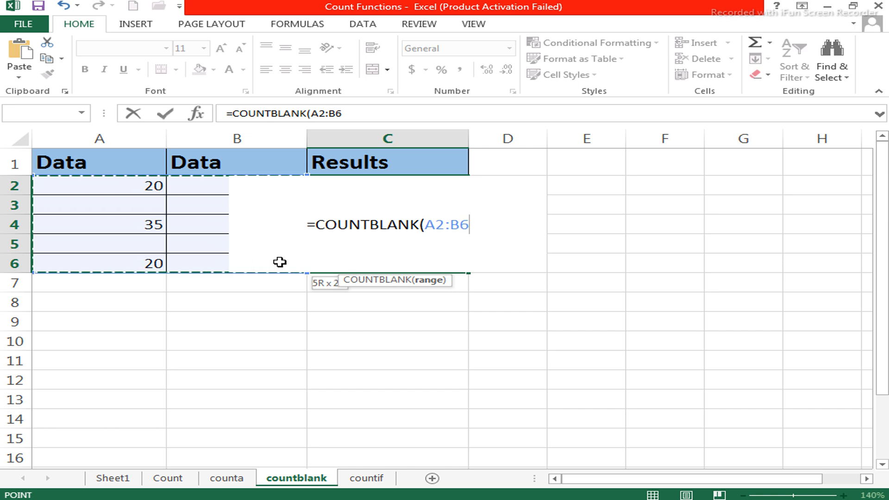
drag(277, 262, 276, 263)
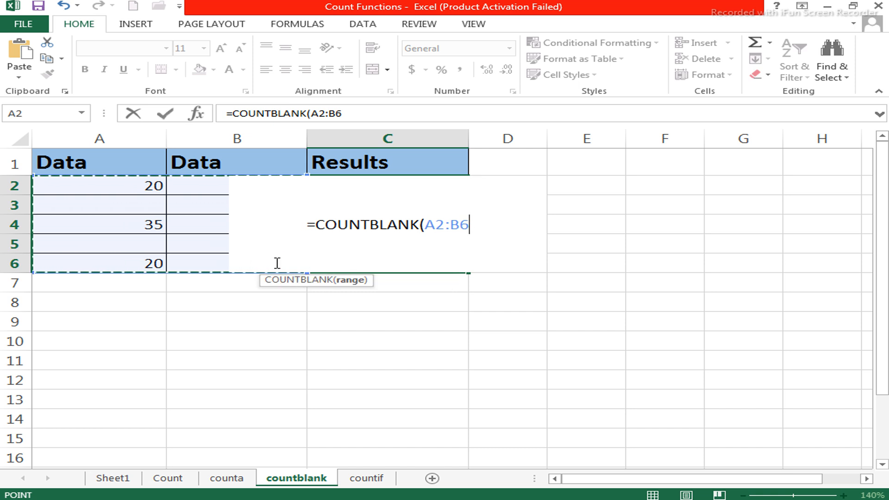
text())
key(Return)
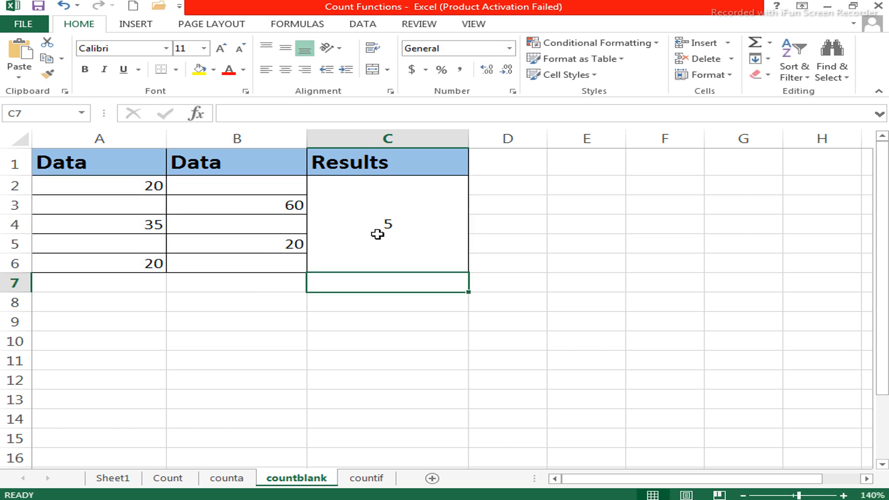
Go through the empty cells A3, A5, B2, B4 and B6 to check the COUNTBLANK result
click(151, 204)
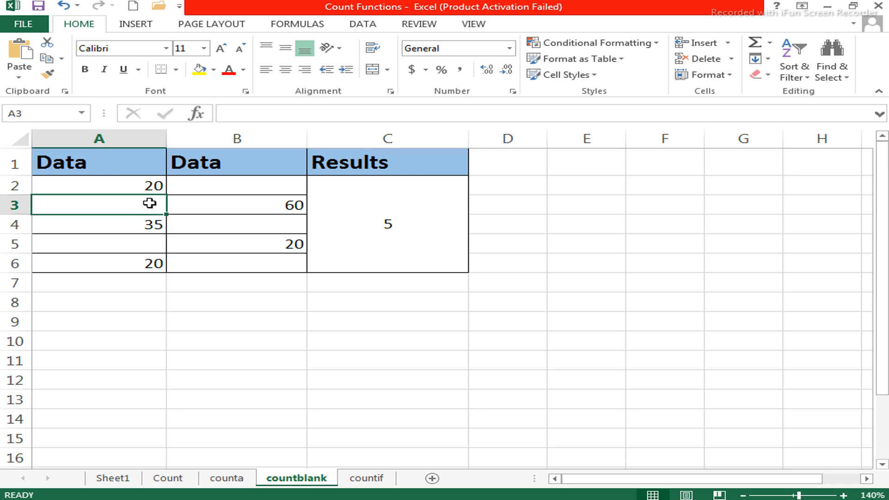
click(140, 244)
click(239, 184)
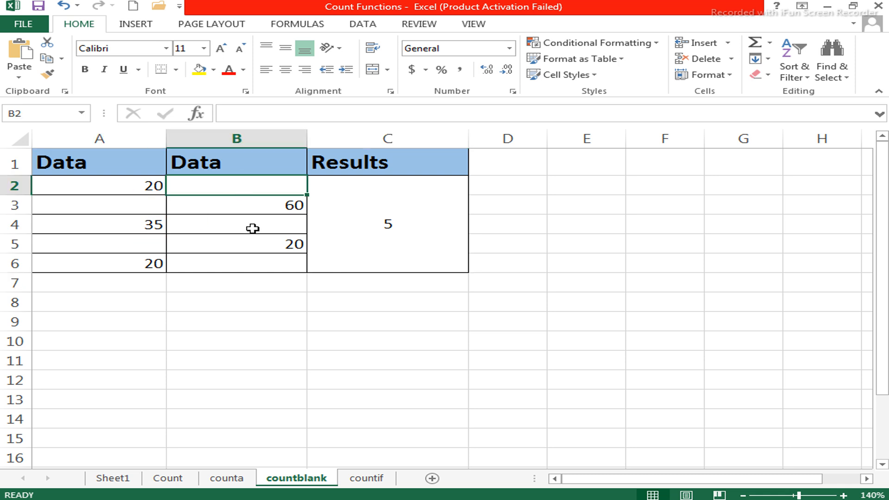
click(252, 228)
click(260, 271)
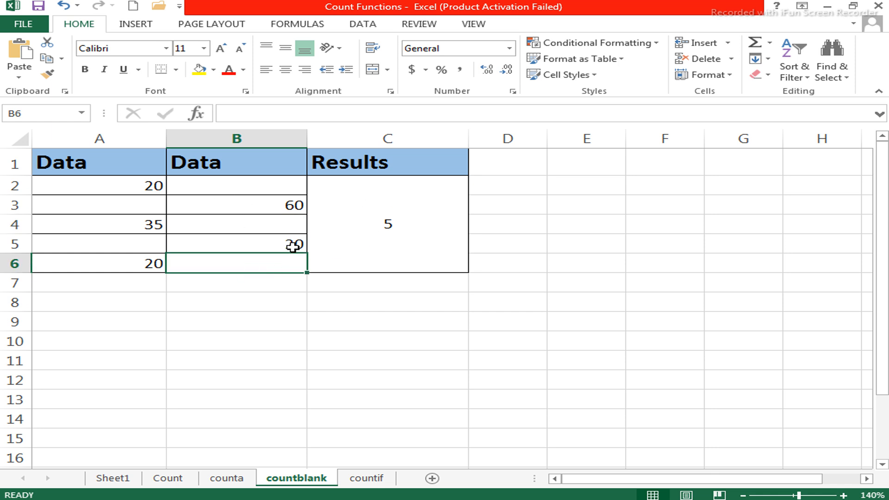
Clear the value in cell A4 of the countblank sheet to test the COUNTBLANK formula
click(153, 224)
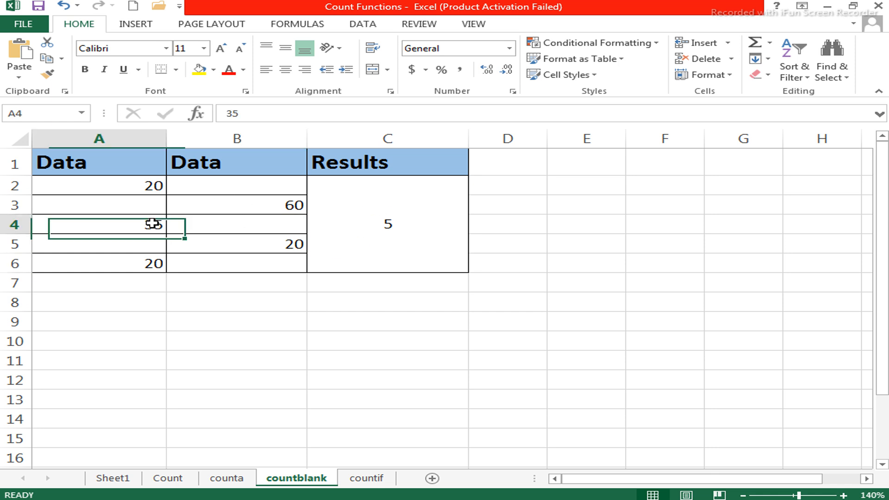
key(Delete)
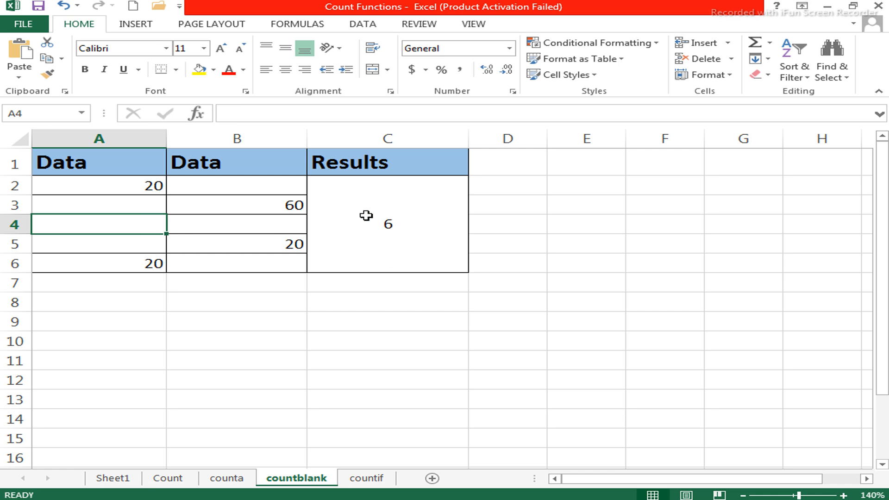
Clear the value in cell A2 of the countblank sheet and check the COUNTBLANK formula in the merged Results cell C2
click(151, 191)
key(Delete)
click(393, 230)
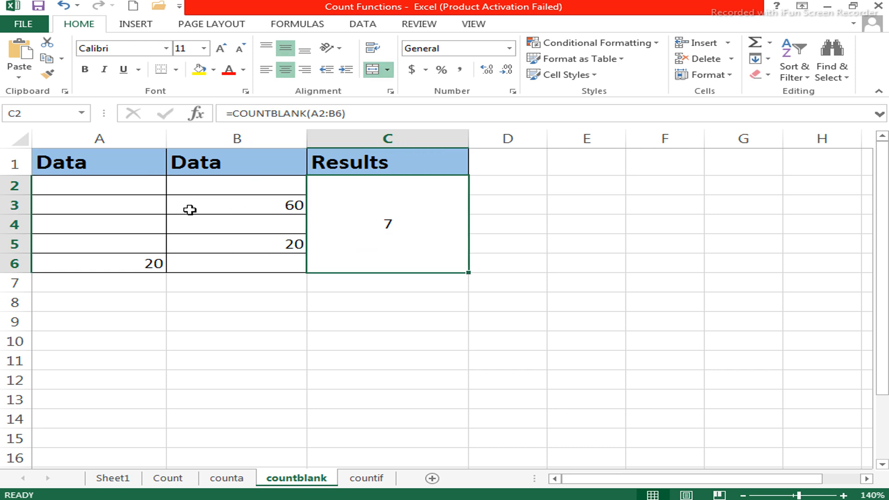
click(379, 322)
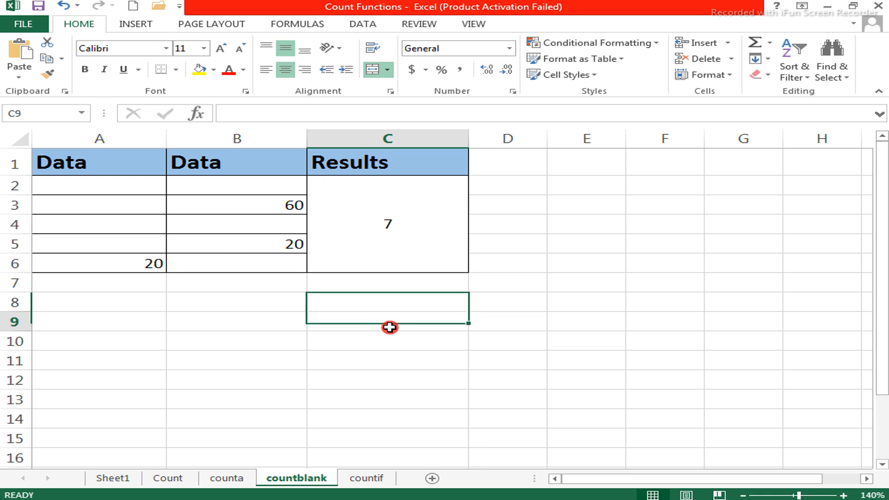
On the countif sheet, enter =COUNTIF(A2:A6,"apple") in the merged Results cell C2 and vertically middle-align it
click(367, 479)
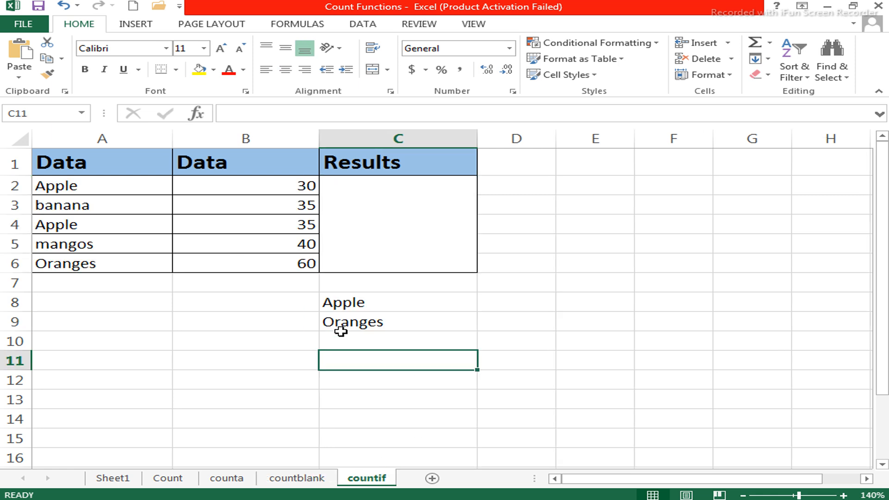
click(395, 215)
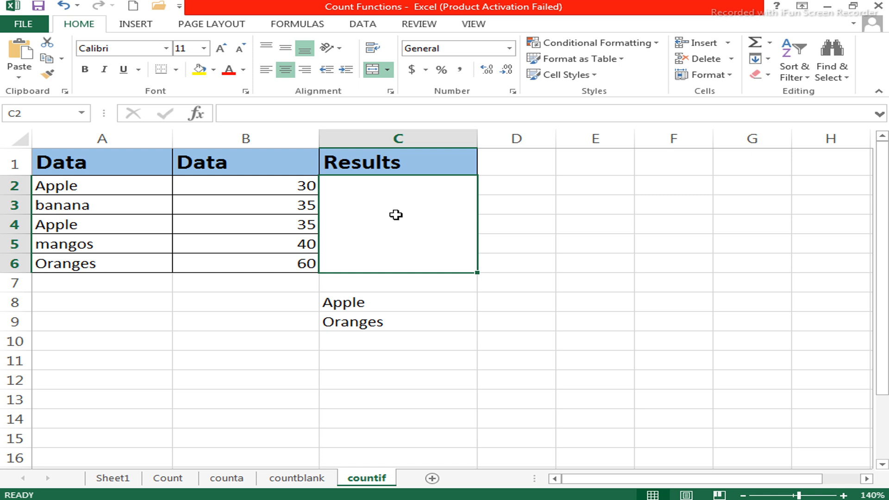
text(=co)
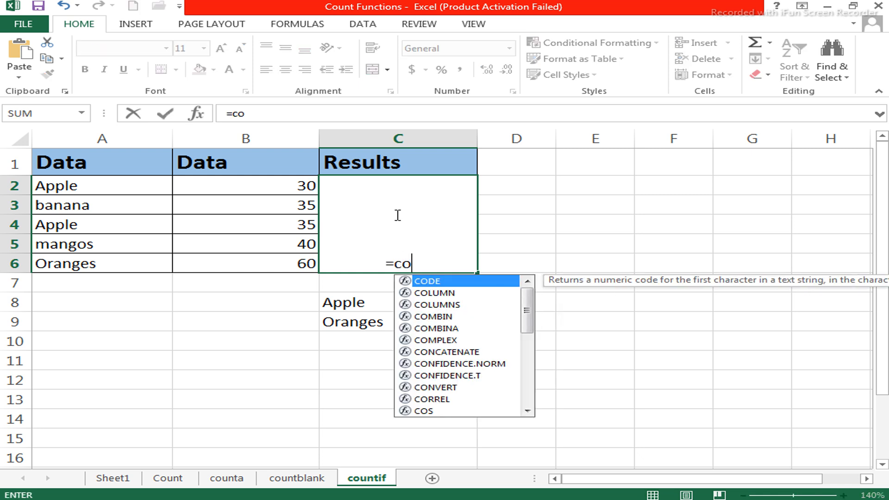
text(untif)
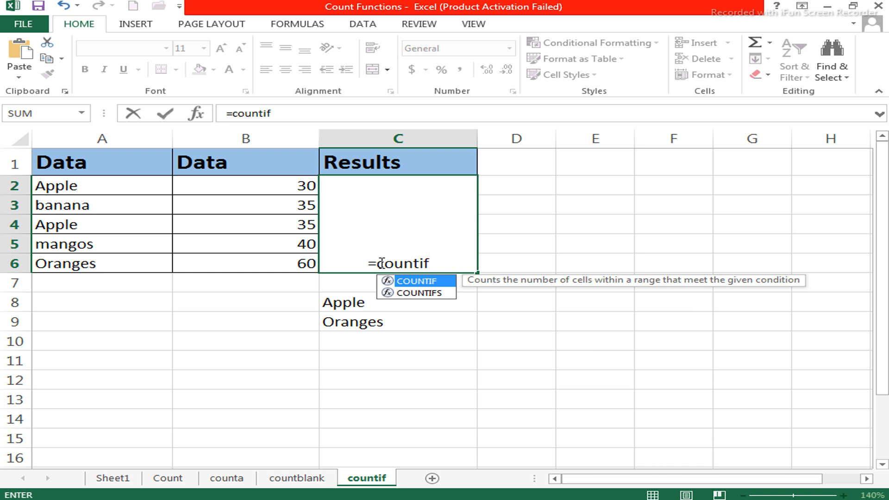
double_click(443, 284)
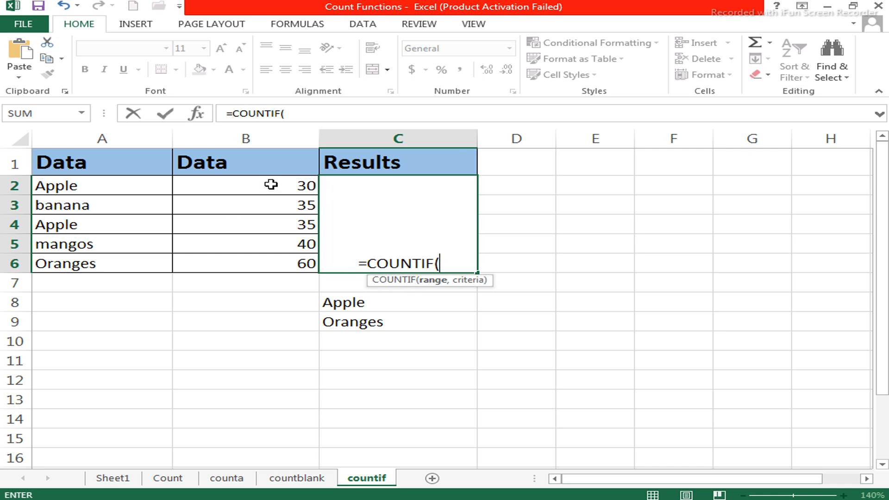
drag(63, 185, 74, 259)
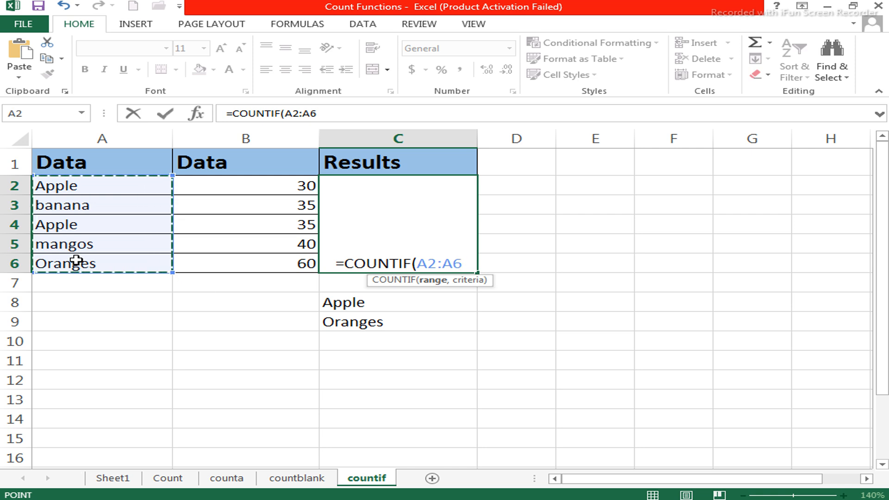
text(,)
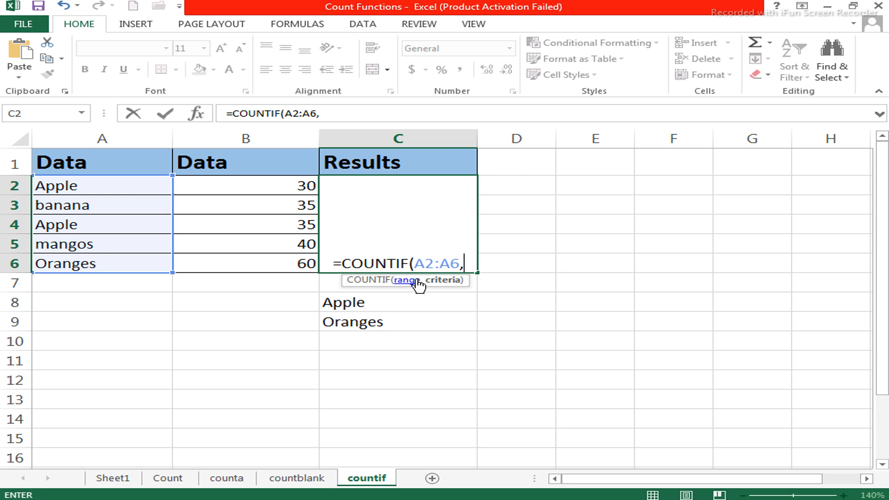
text(")
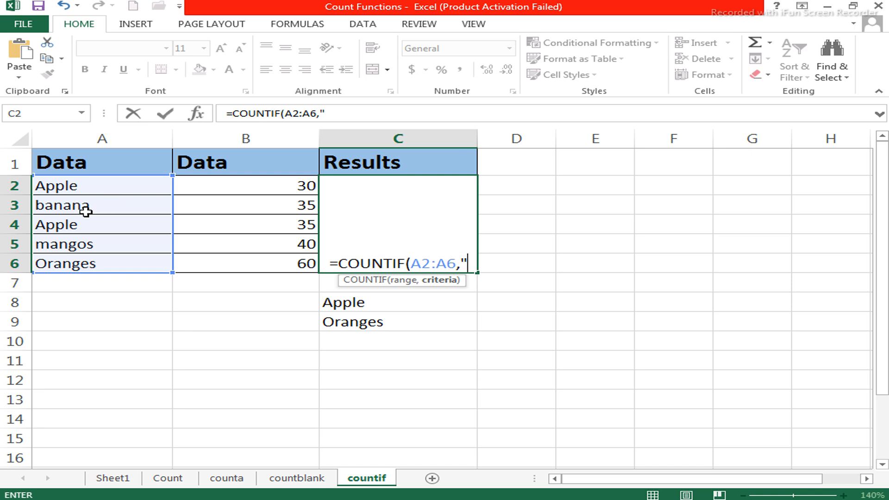
text(app)
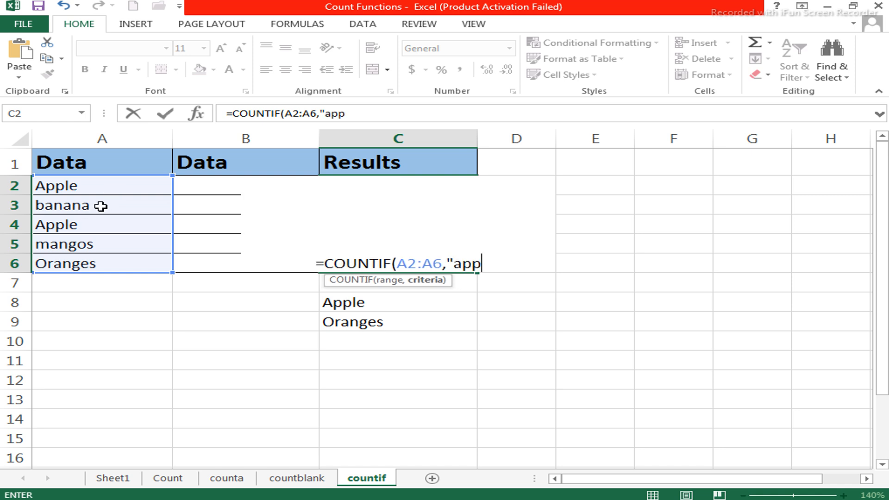
text(le)
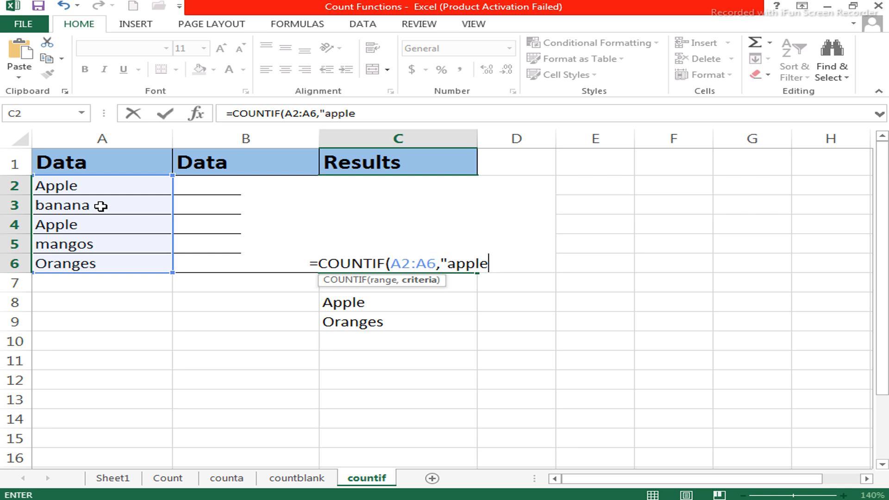
text(")
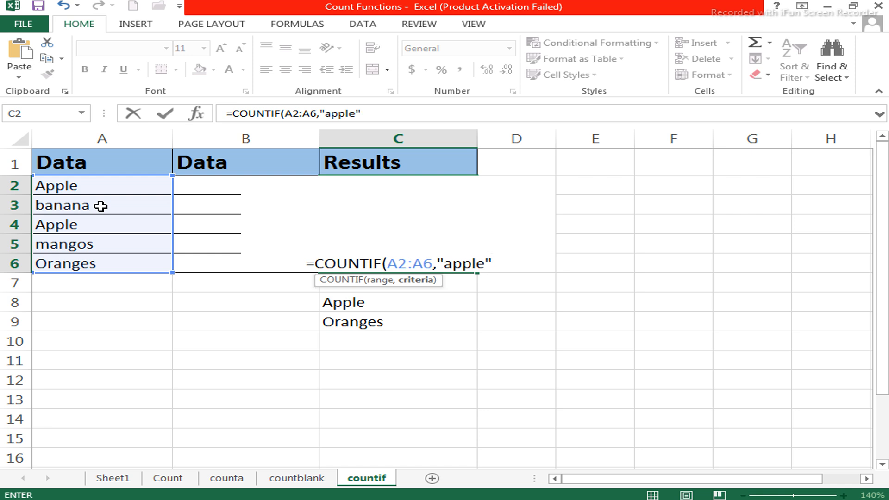
text())
key(Return)
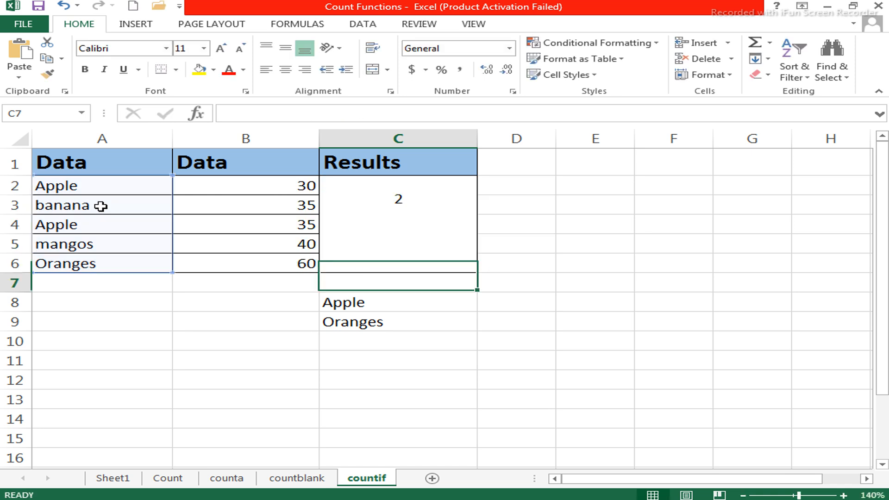
drag(373, 186, 373, 261)
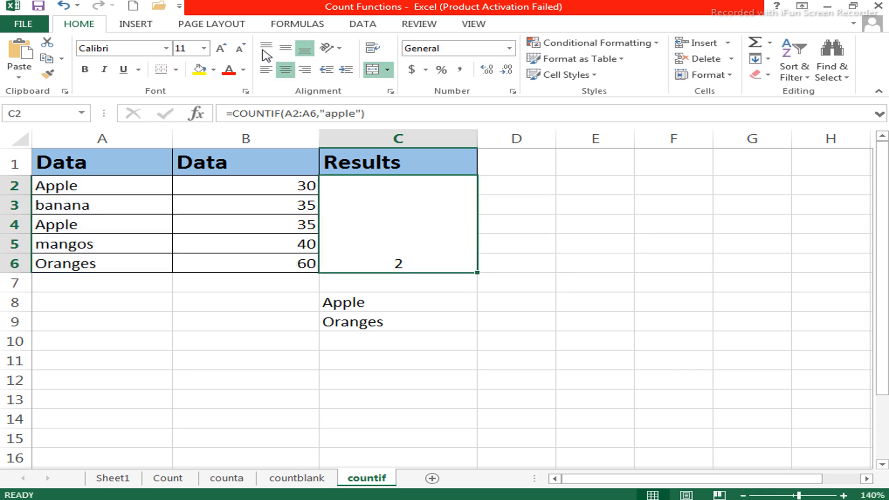
click(285, 49)
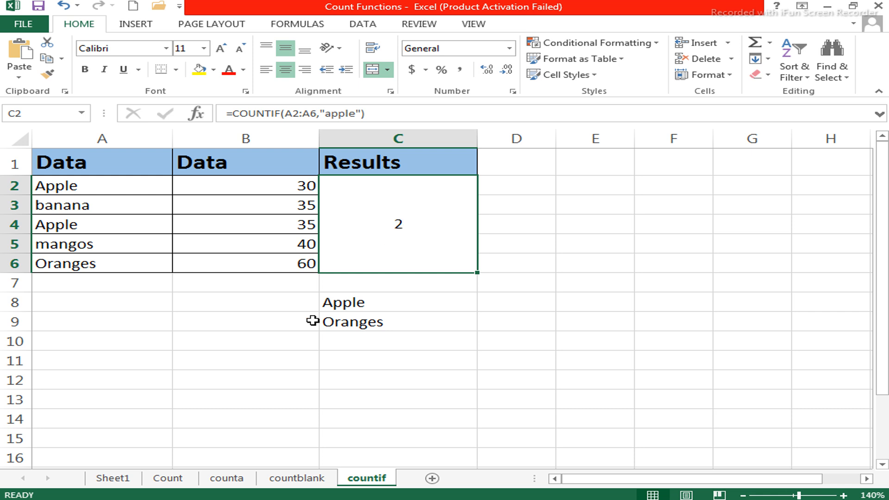
Enter the formula =COUNTIF(A2:A6,C8) in cell B8, beside the Apple label, and review it
click(207, 303)
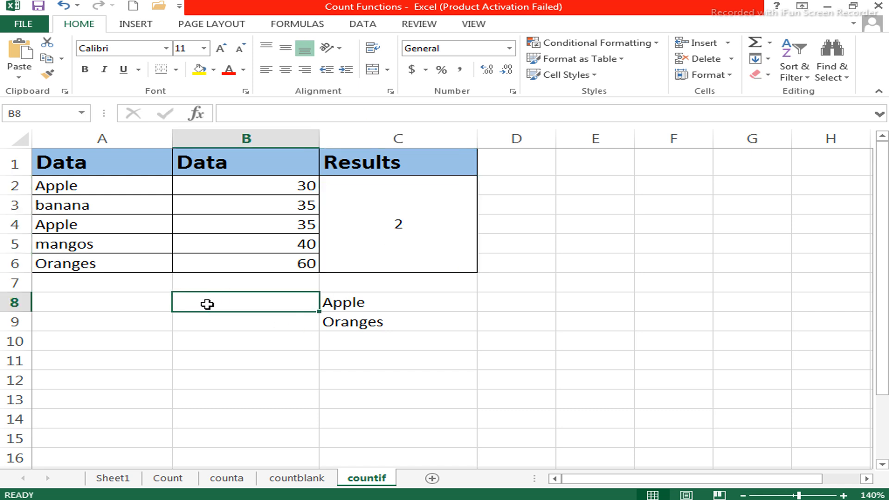
text(=)
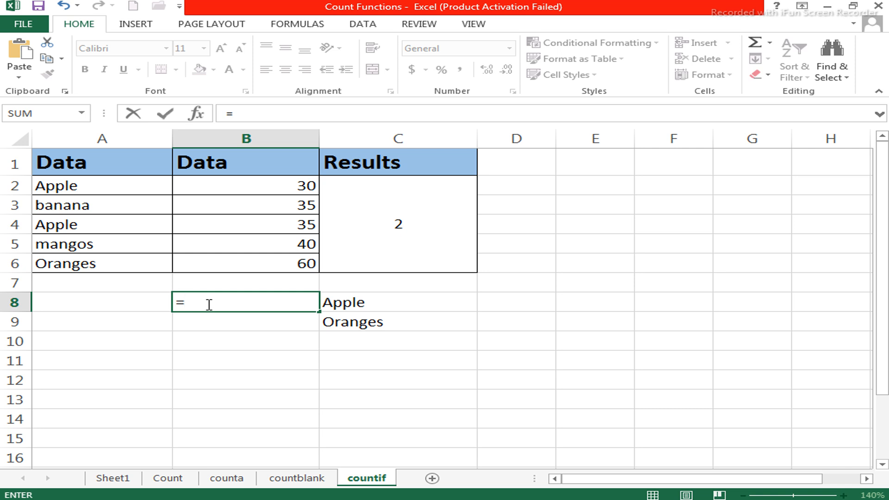
text(co)
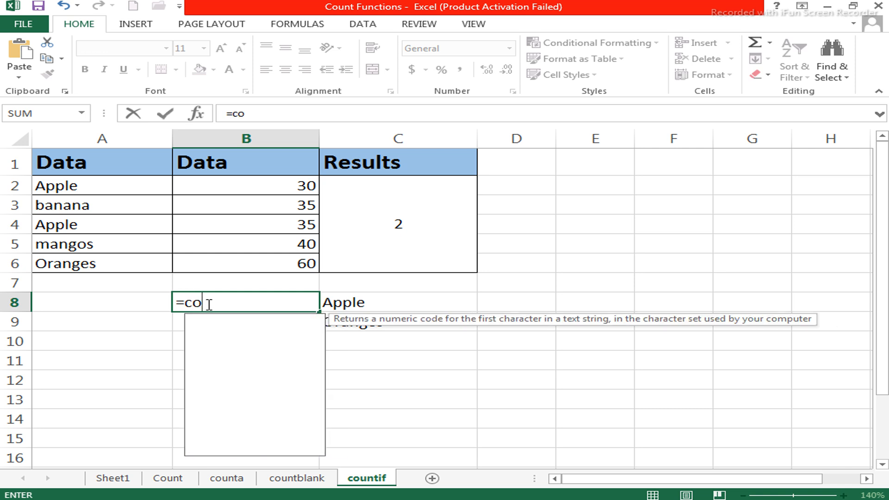
text(untif)
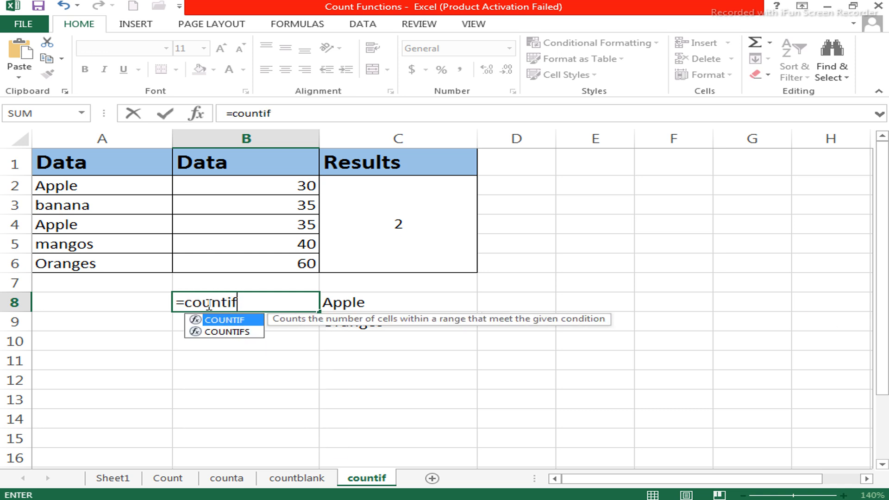
key(Tab)
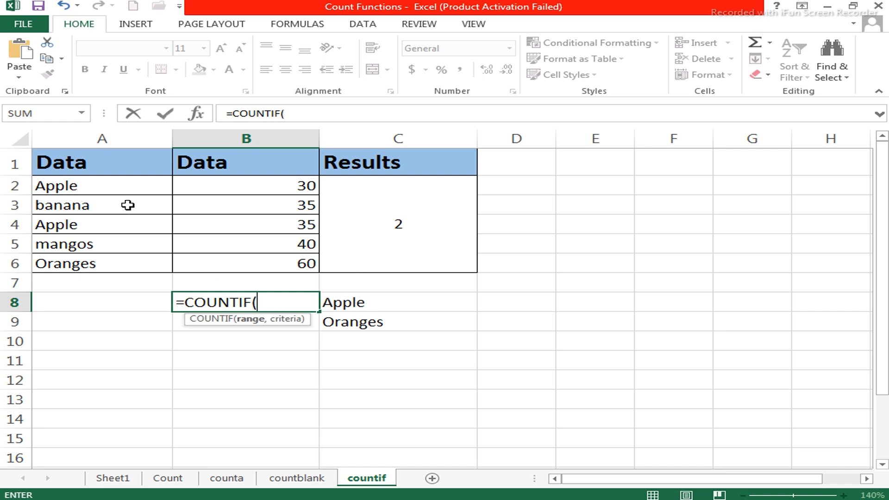
drag(113, 183, 119, 259)
text(,)
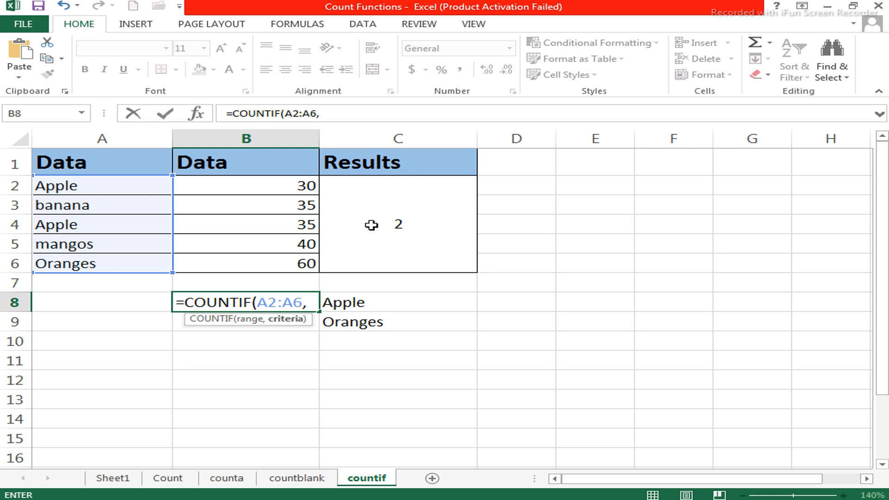
click(373, 303)
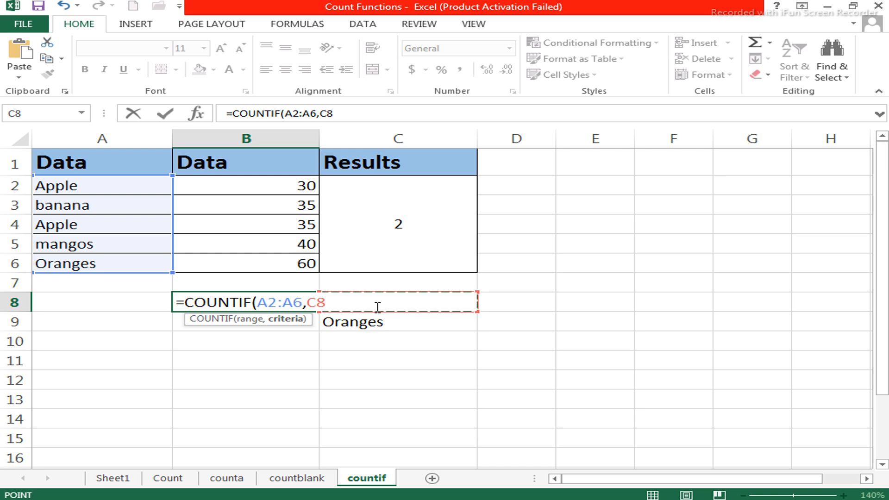
text())
key(Return)
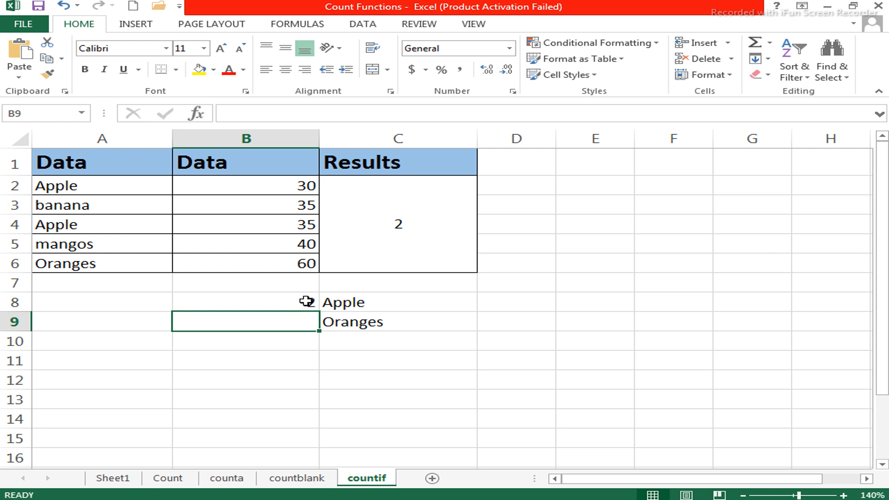
click(302, 304)
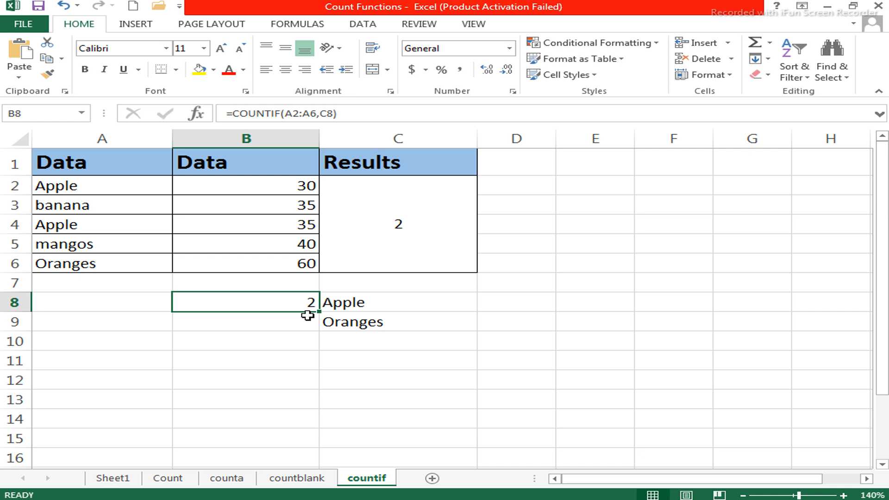
Begin a formula in cell B9, beside the Oranges label, and correct its misspelled function name to =countif
click(276, 326)
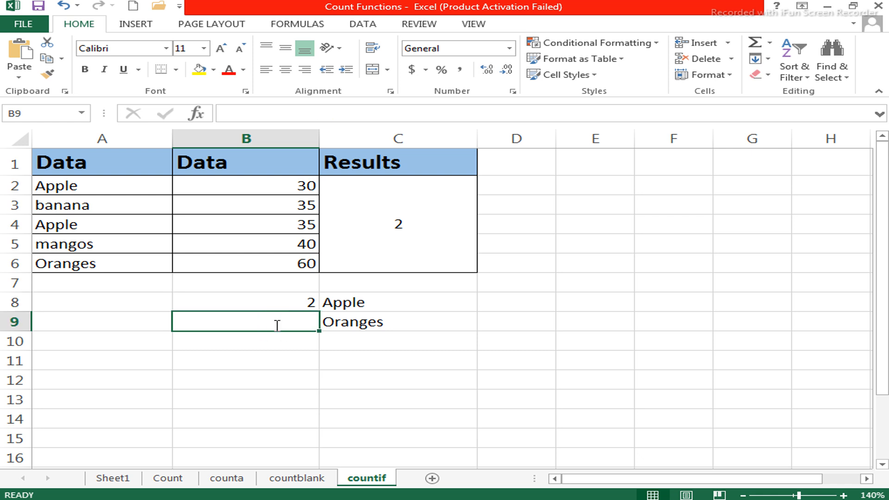
text(=co)
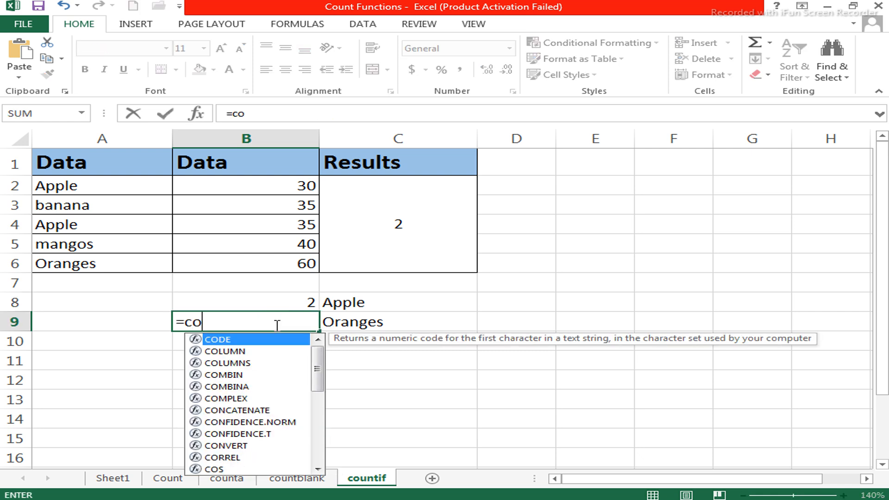
text(unif)
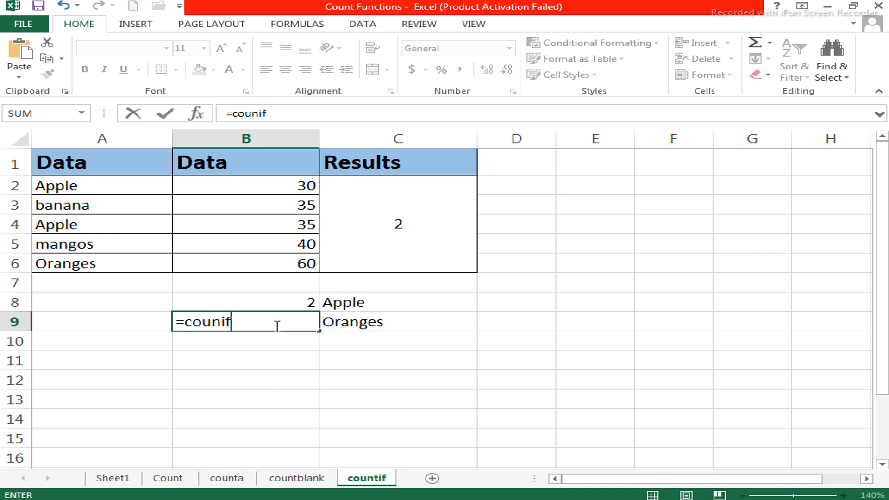
key(Tab)
double_click(271, 322)
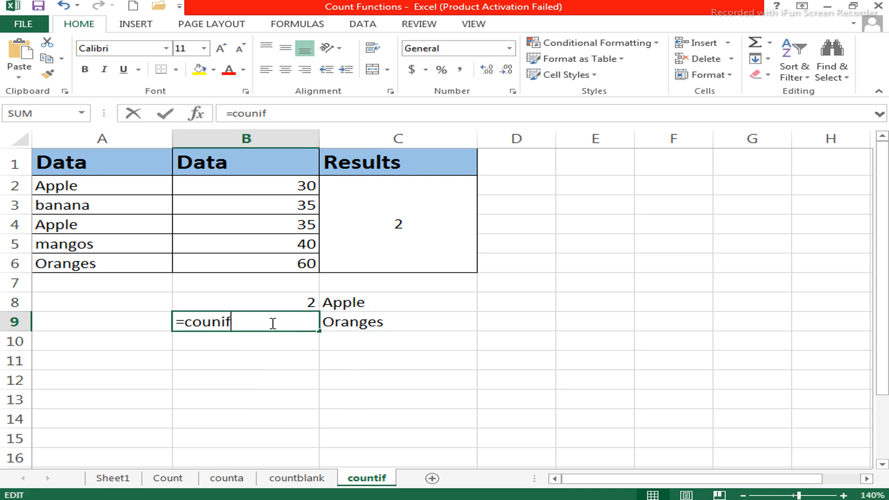
click(223, 323)
text(t)
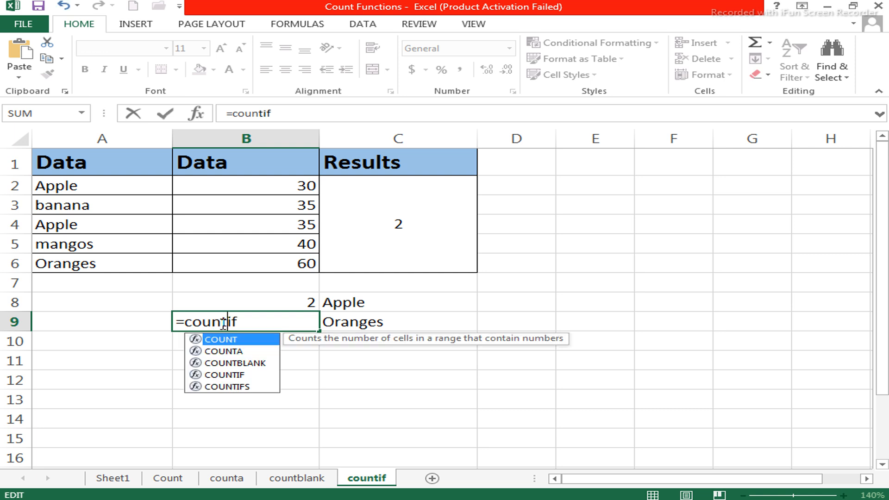
click(254, 326)
key(Tab)
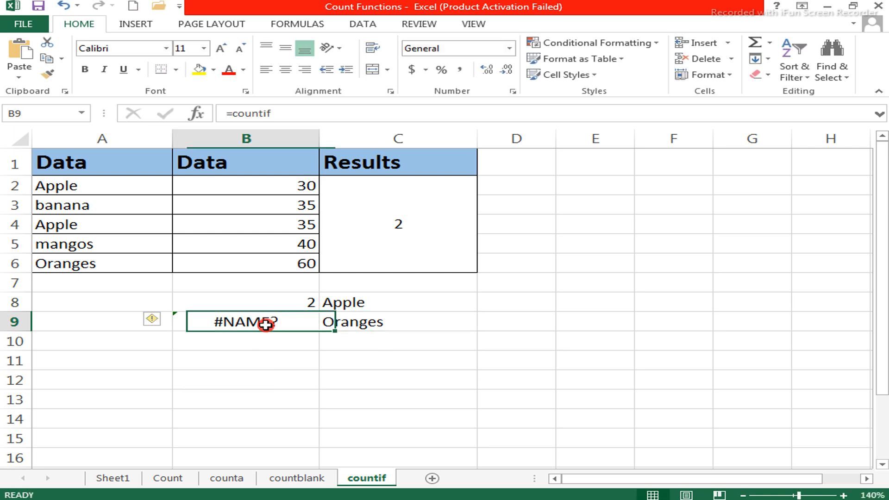
Complete the formula in cell B9 as =COUNTIF(A2:A6,C9) to count the Oranges entries
double_click(246, 322)
key(BackSpace)
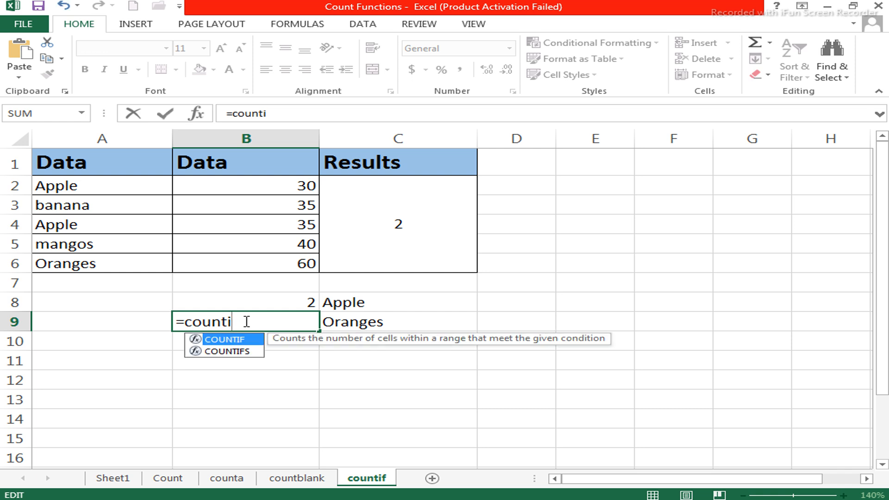
double_click(245, 341)
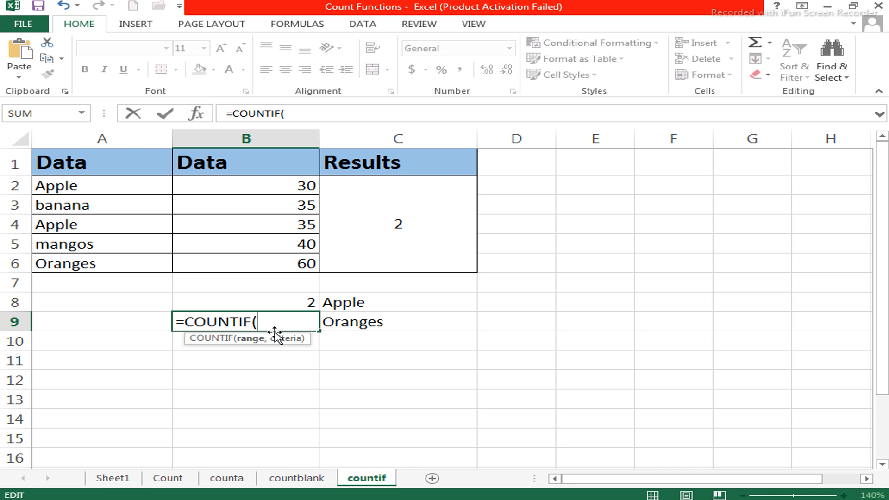
drag(107, 194, 97, 256)
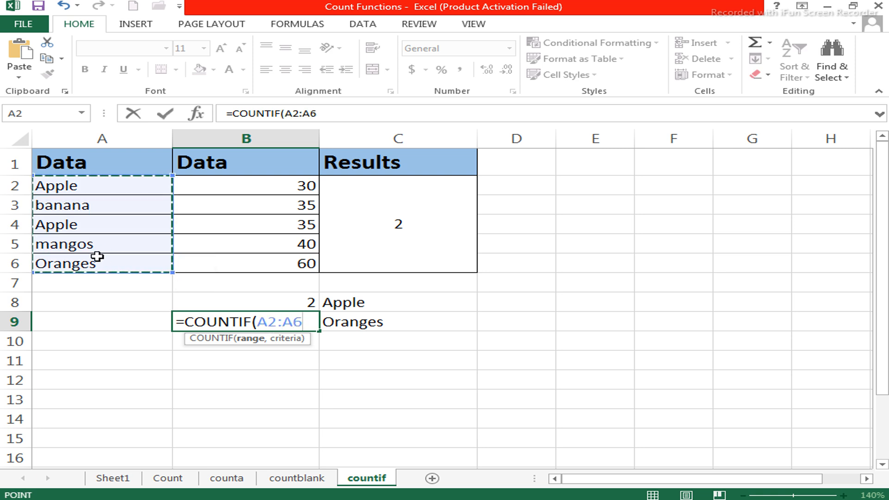
text(,)
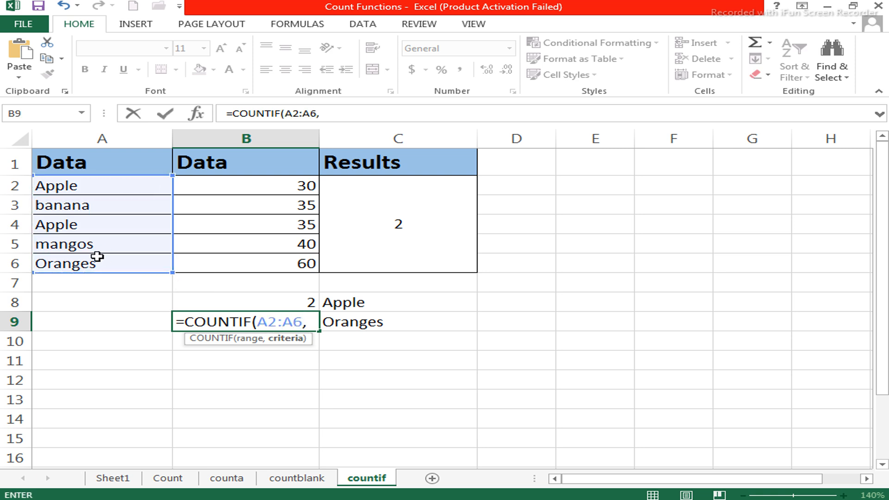
click(356, 324)
text())
key(Return)
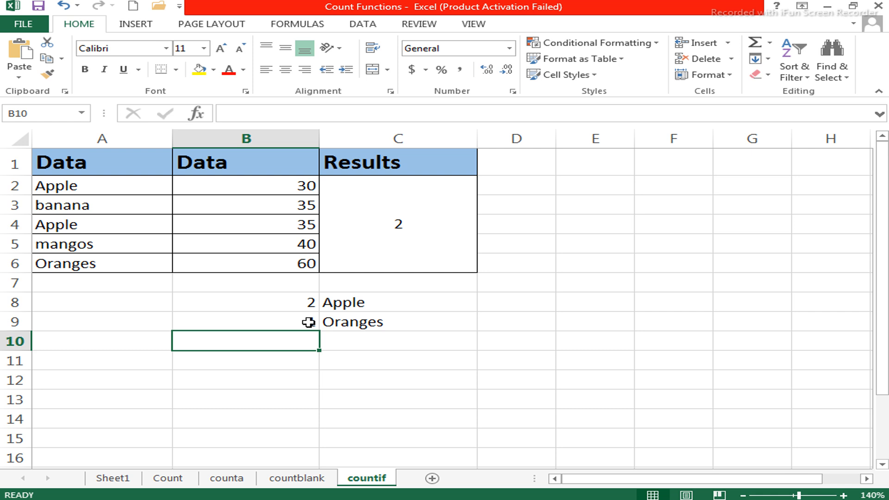
Replace the mangos entry in cell A5 with oranges
click(69, 223)
click(81, 242)
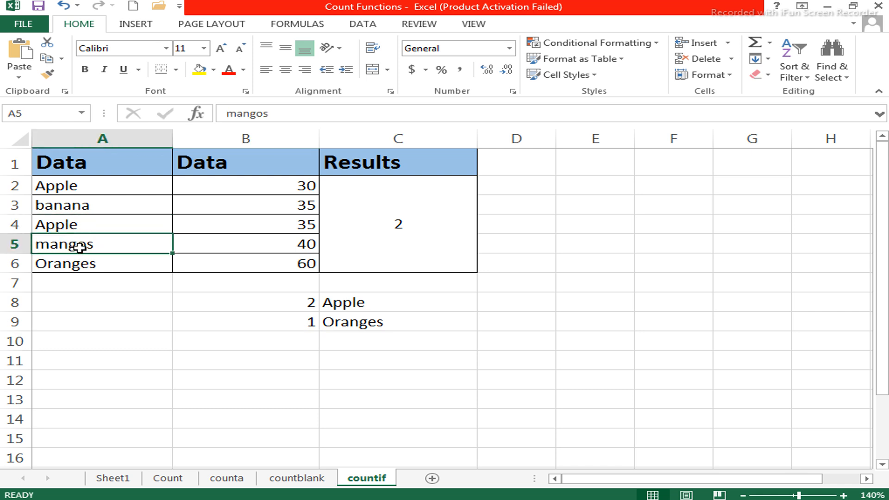
double_click(115, 244)
drag(115, 244, 33, 238)
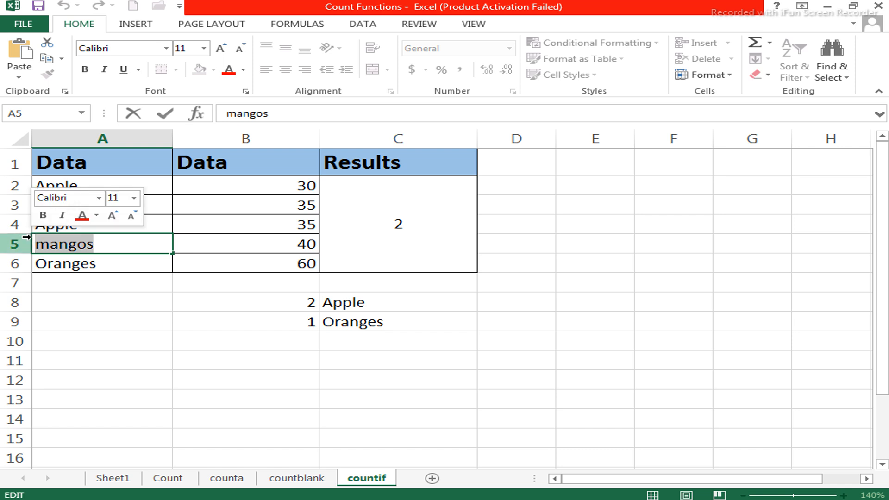
text(orange)
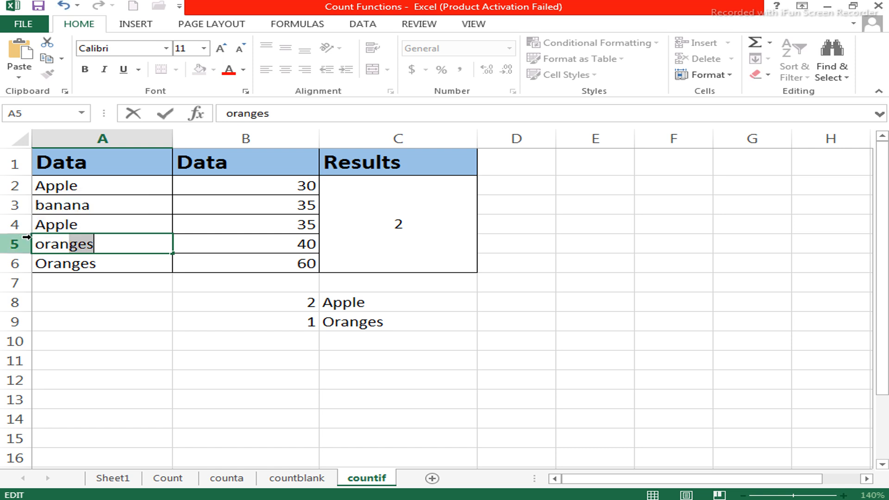
text(s)
key(Return)
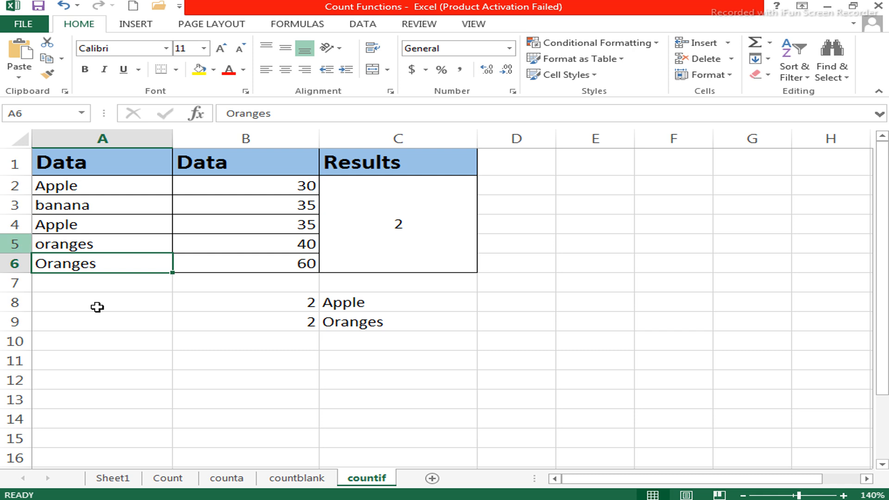
Replace the banana entry in cell A3 with apple
double_click(90, 204)
drag(89, 205, 10, 205)
text(ap)
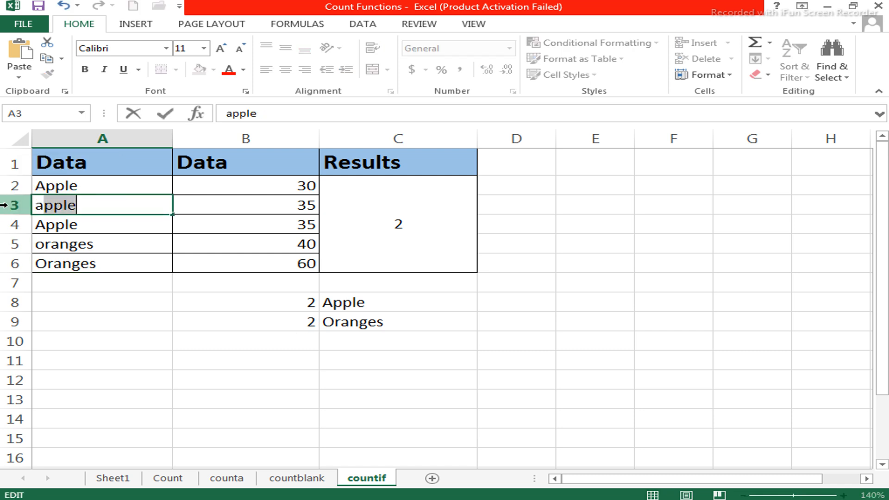
text(ple)
key(Return)
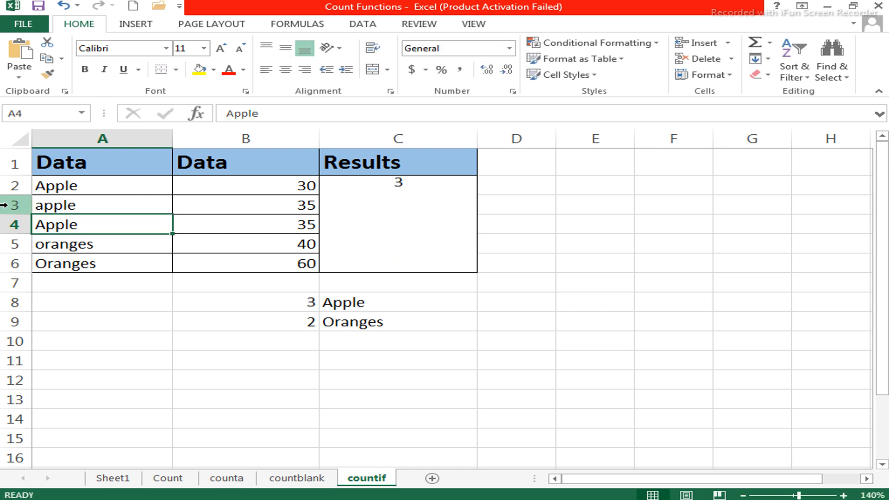